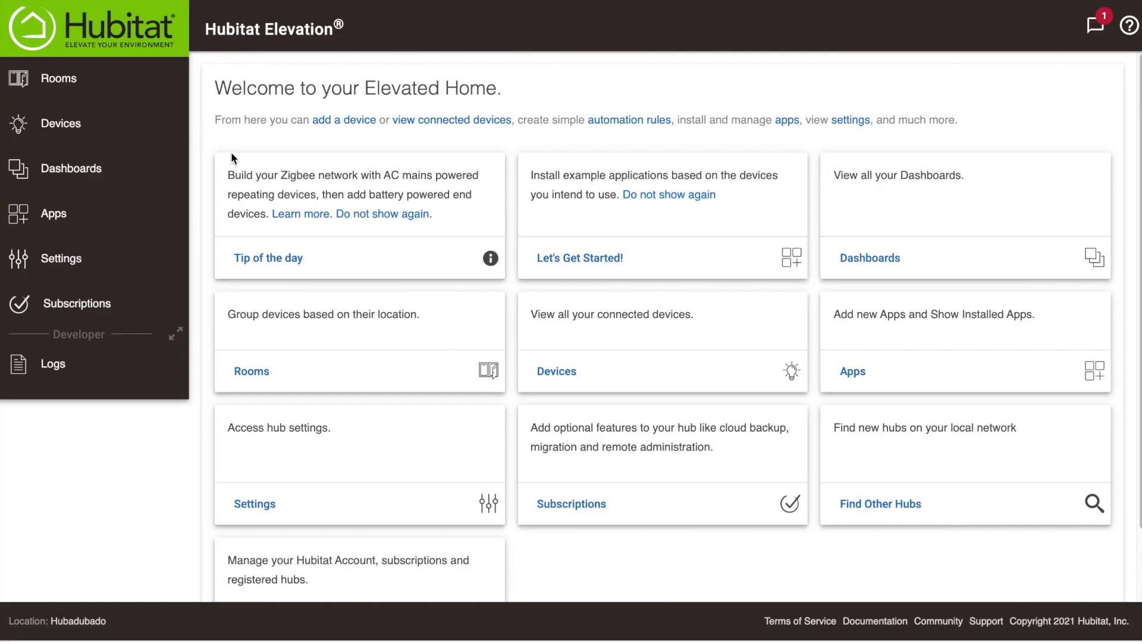
# - Create a new Button Controller from the built-in apps and list the available button devices
pyautogui.click(72, 223)
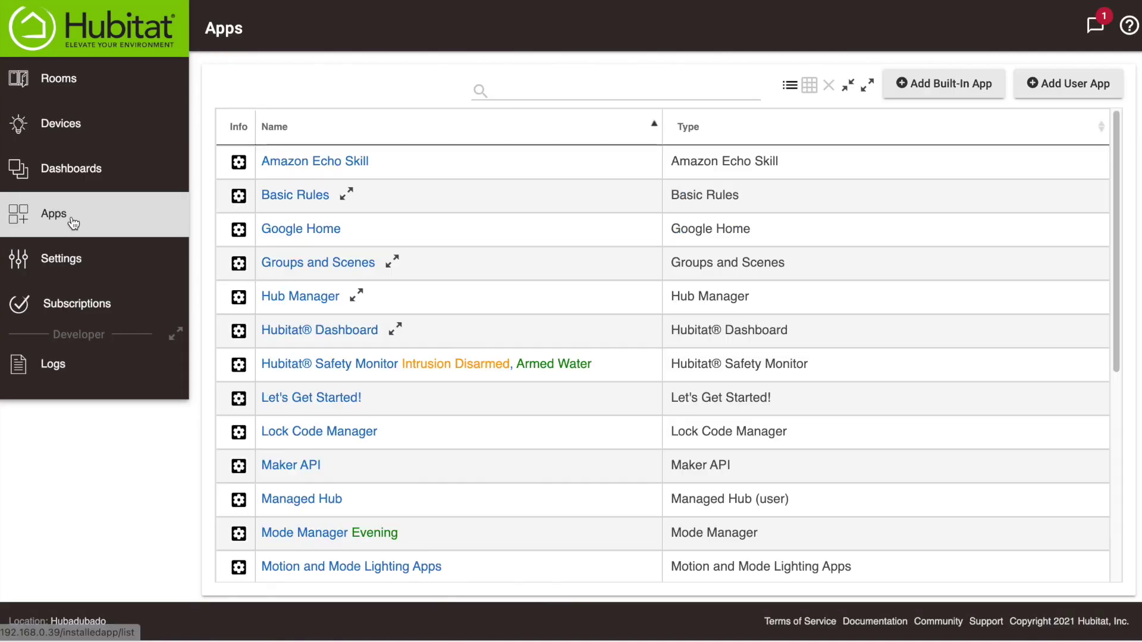
pyautogui.click(938, 88)
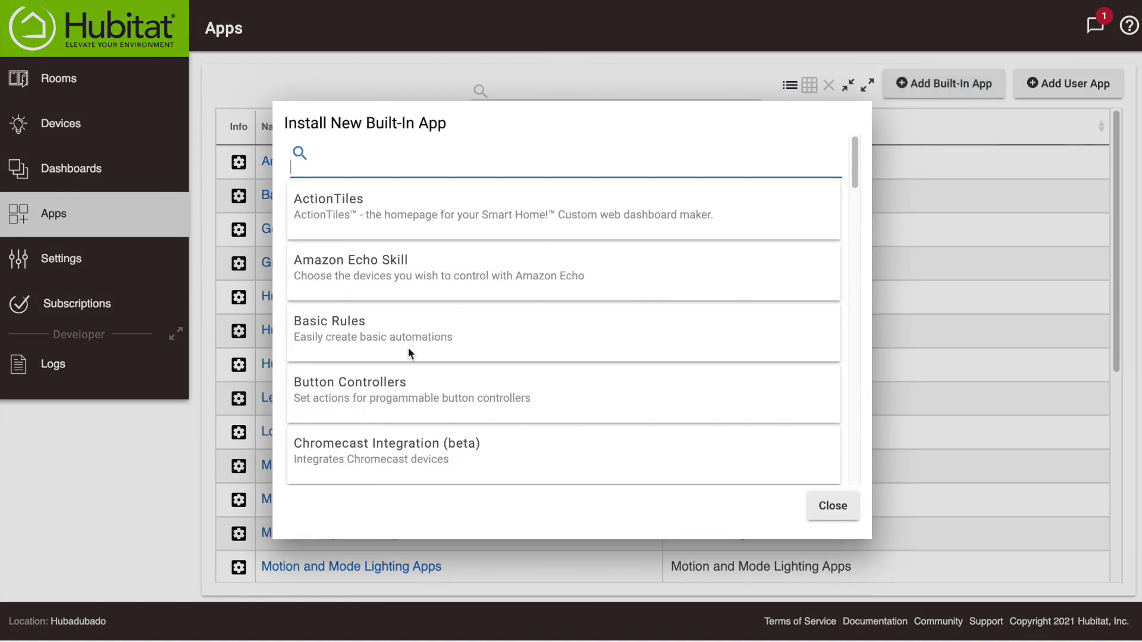
pyautogui.click(391, 384)
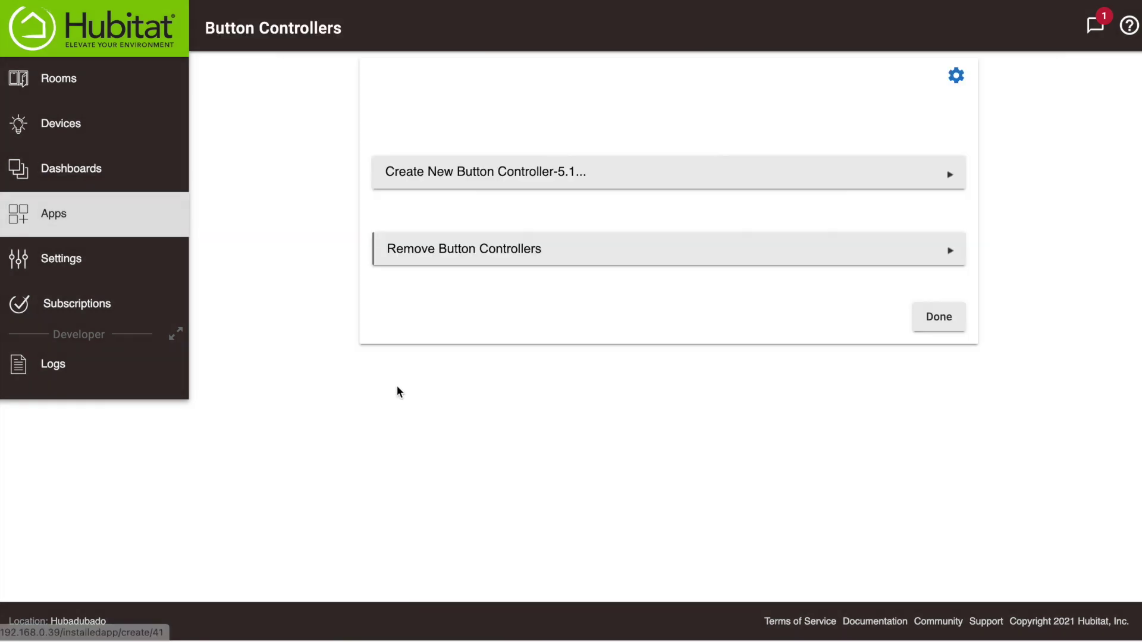
pyautogui.click(464, 171)
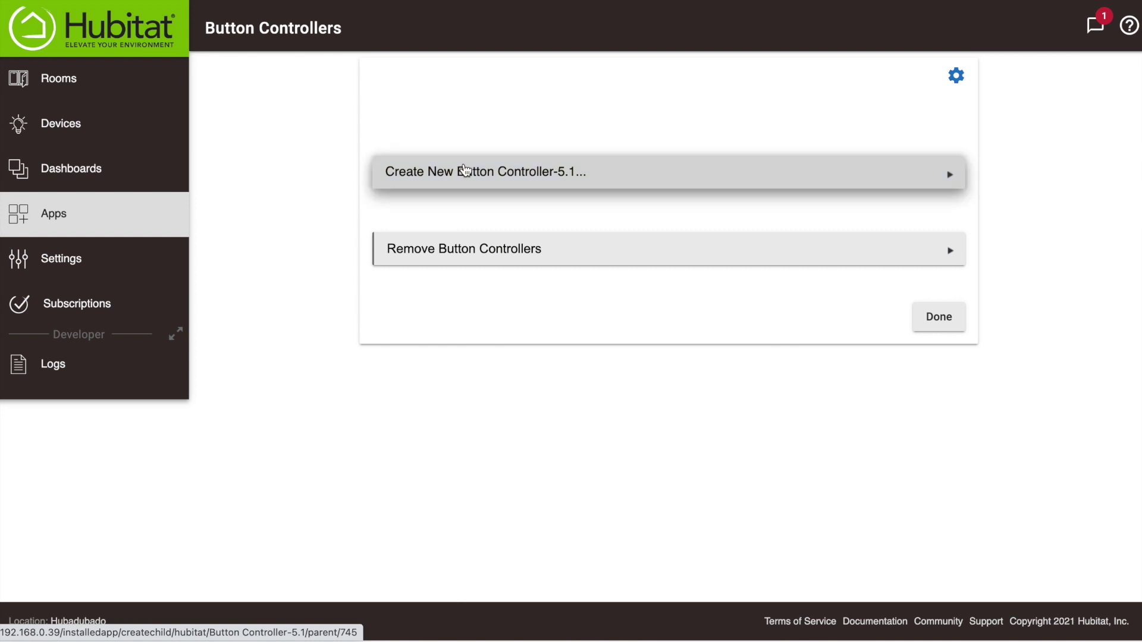
pyautogui.click(433, 195)
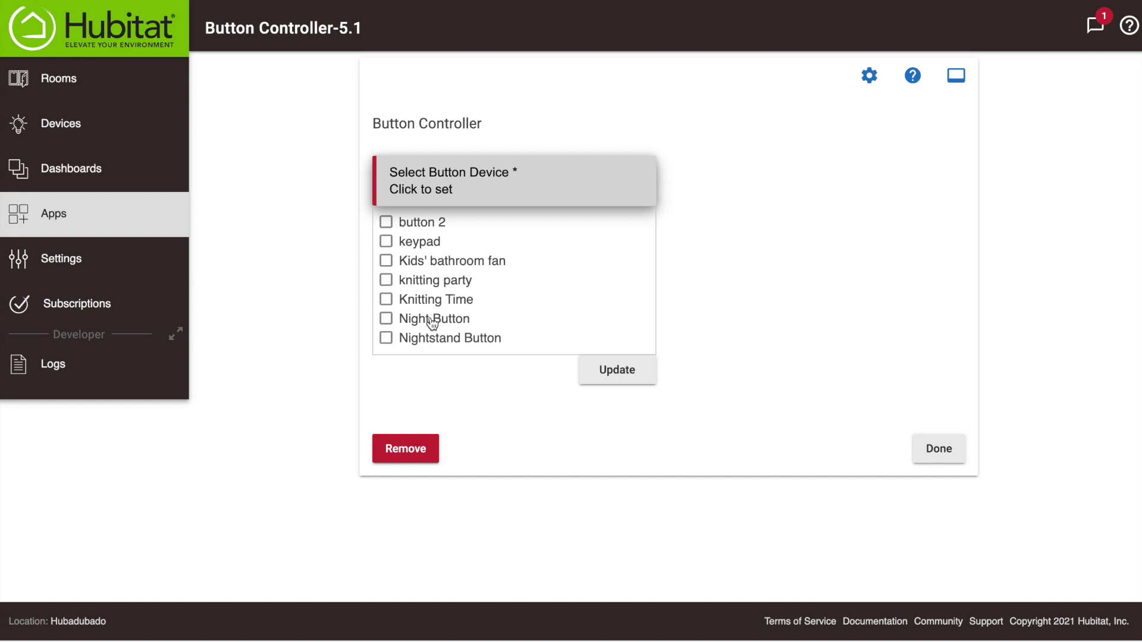
# - Select the Nightstand Button device and trim the controller name to 'Nightstand Button'
pyautogui.click(387, 338)
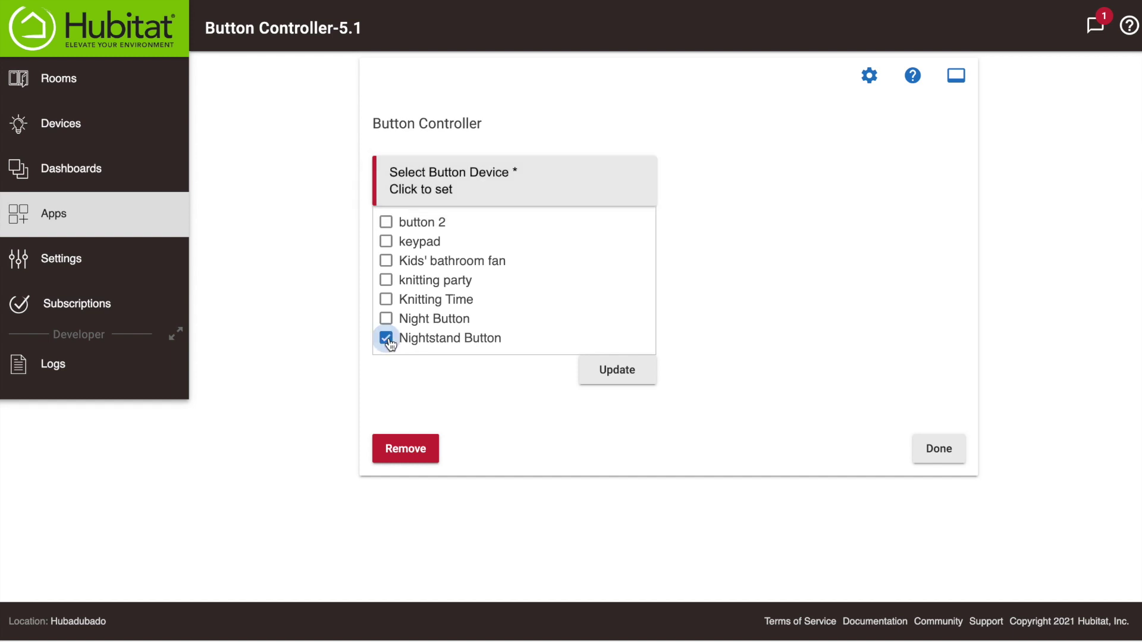
pyautogui.click(599, 379)
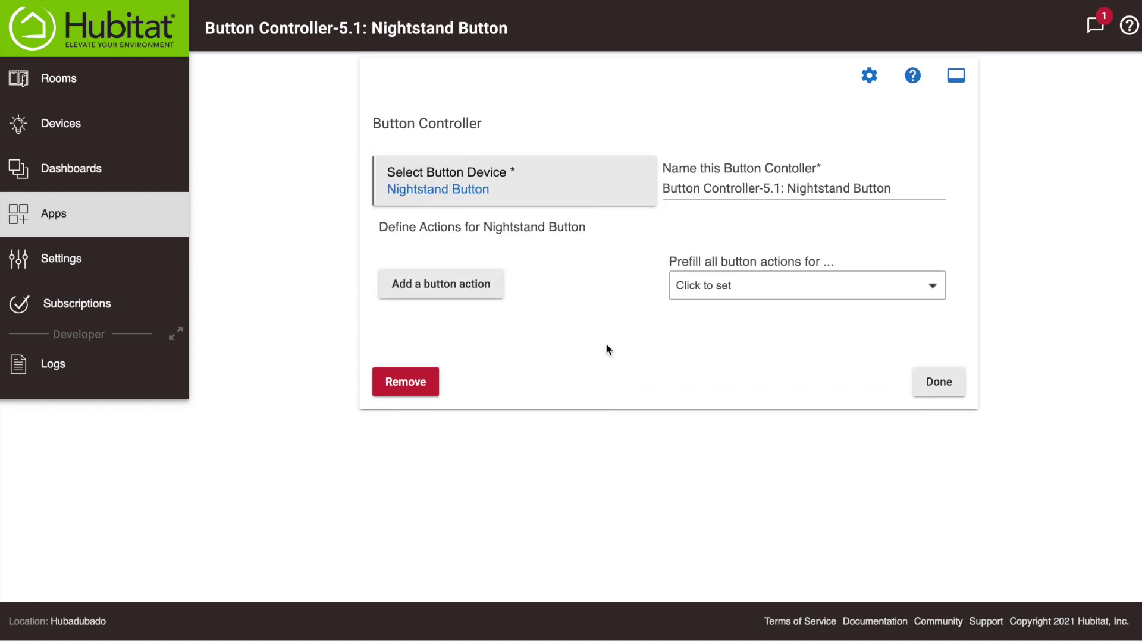
pyautogui.doubleClick(679, 188)
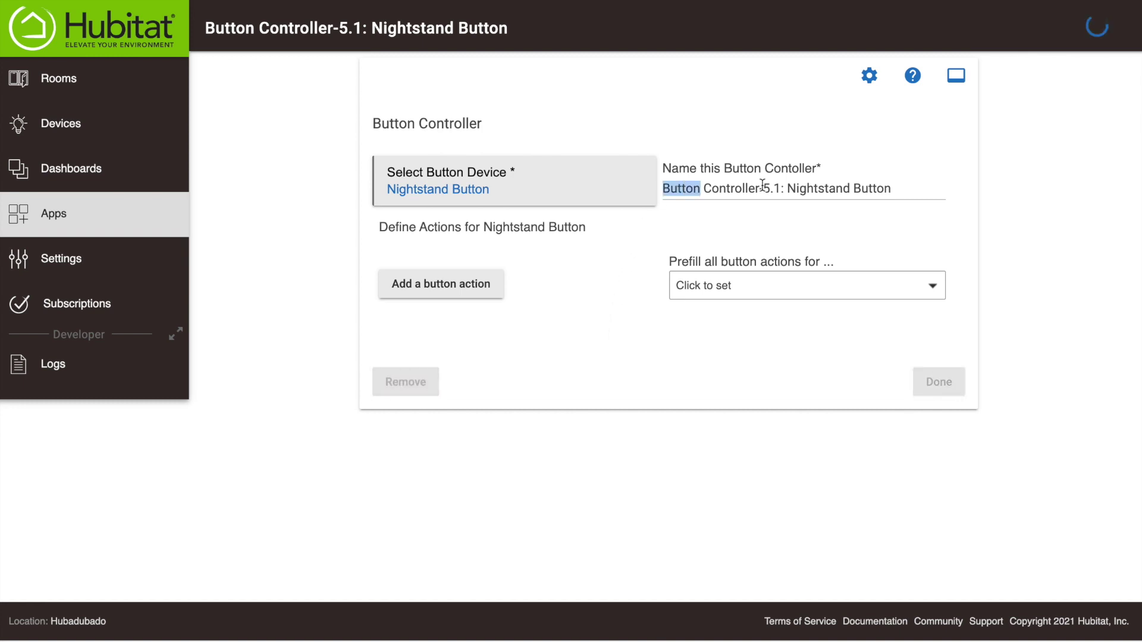
pyautogui.moveTo(788, 188); pyautogui.dragTo(654, 196)
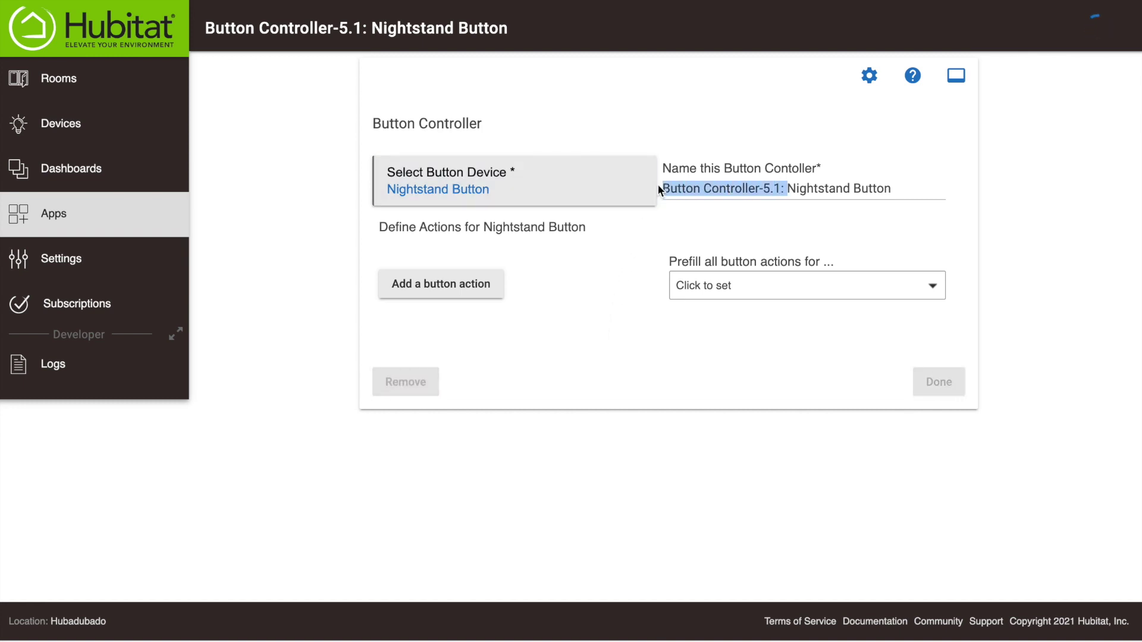
pyautogui.press('BackSpace')
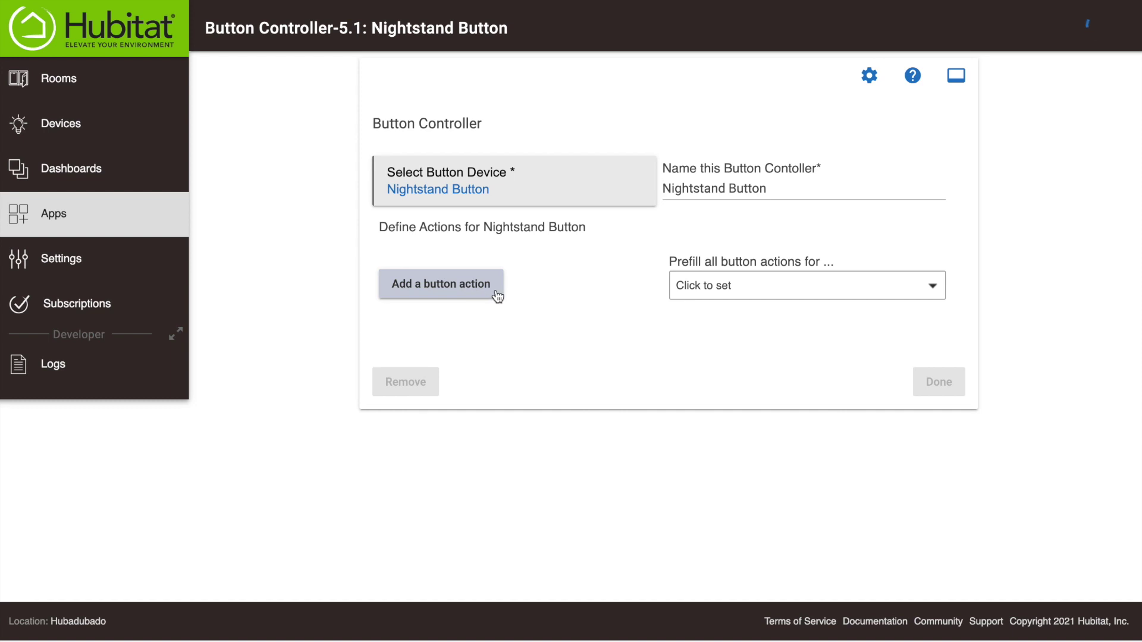
# - Prefill action slots for pushed and doubleTapped button events
pyautogui.click(718, 285)
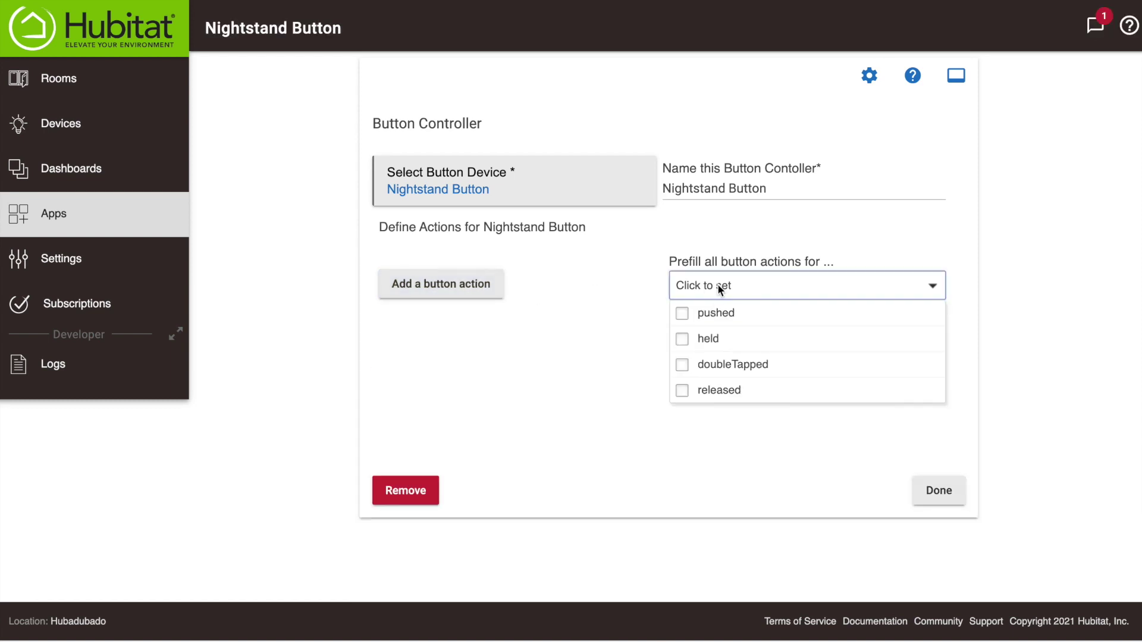
pyautogui.click(684, 314)
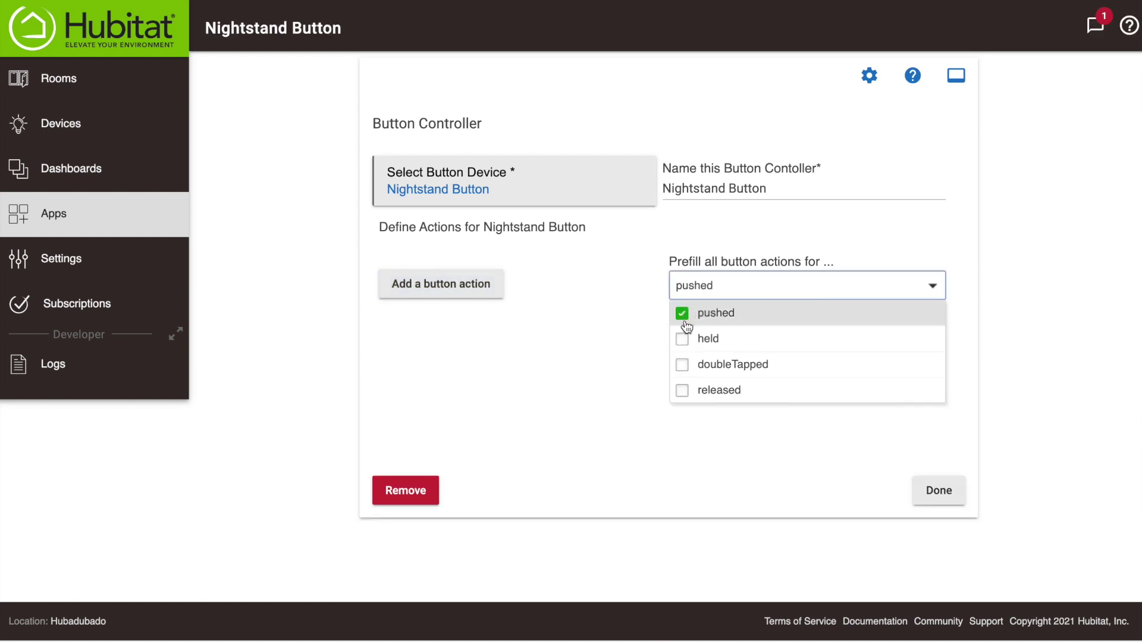
pyautogui.click(682, 366)
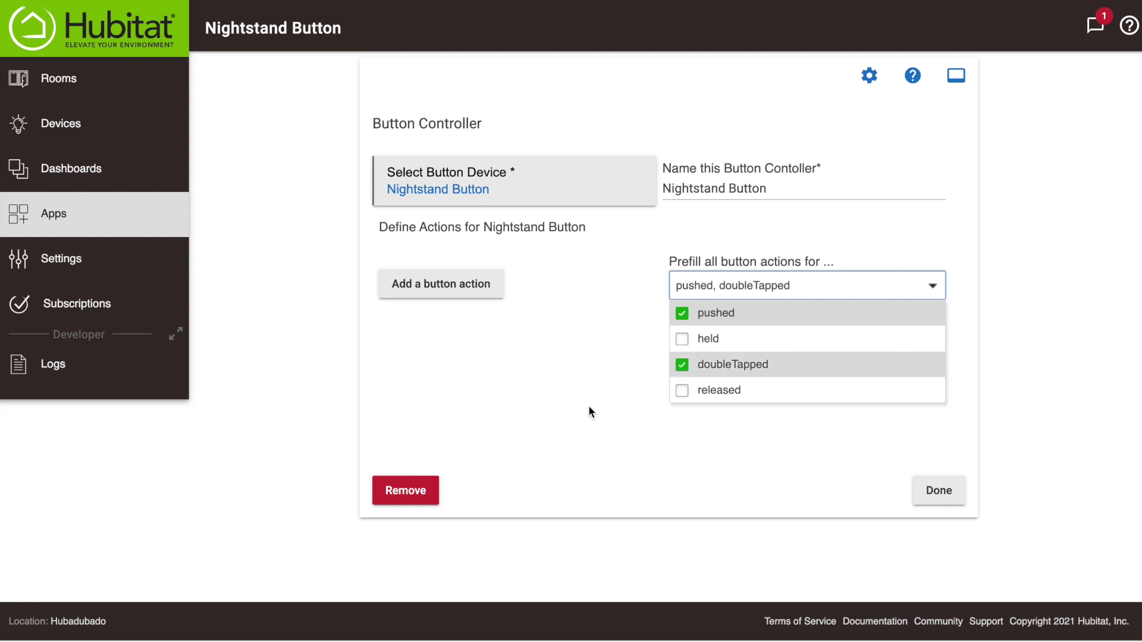
pyautogui.click(589, 407)
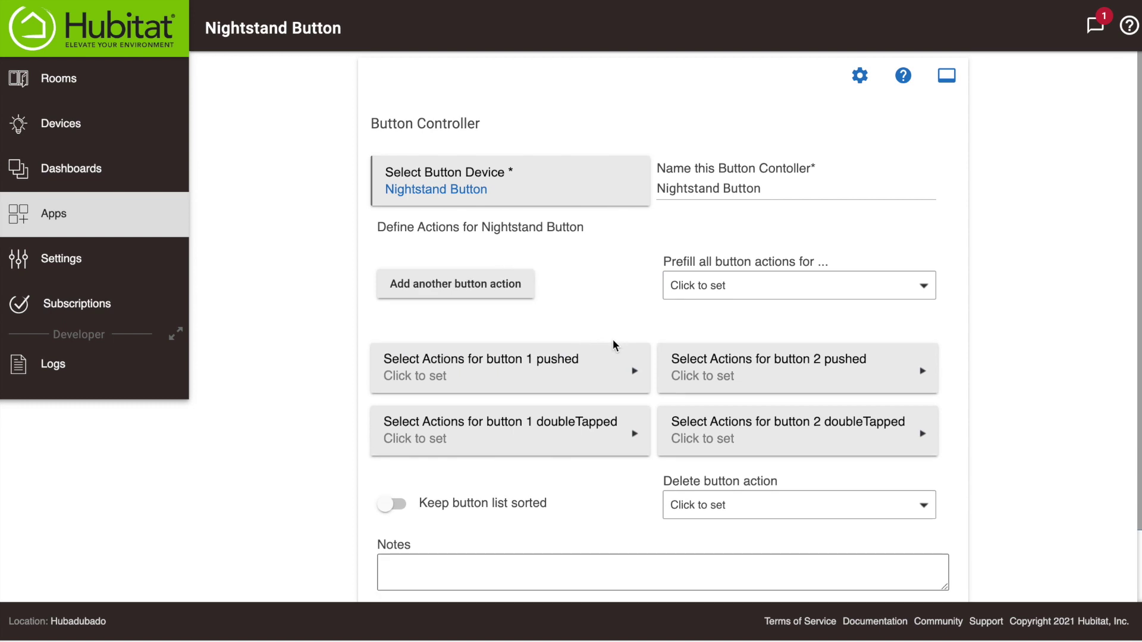
pyautogui.click(574, 373)
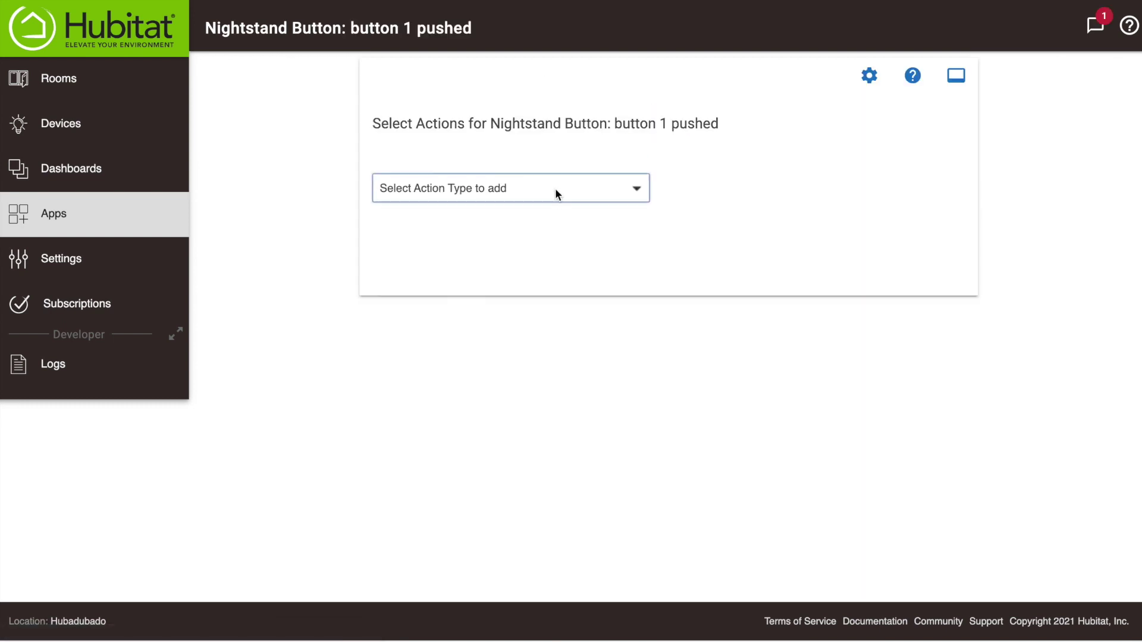
# - Set button 1 pushed to arm the Hubitat Safety Monitor in Arm Night mode and save the rule
pyautogui.click(554, 185)
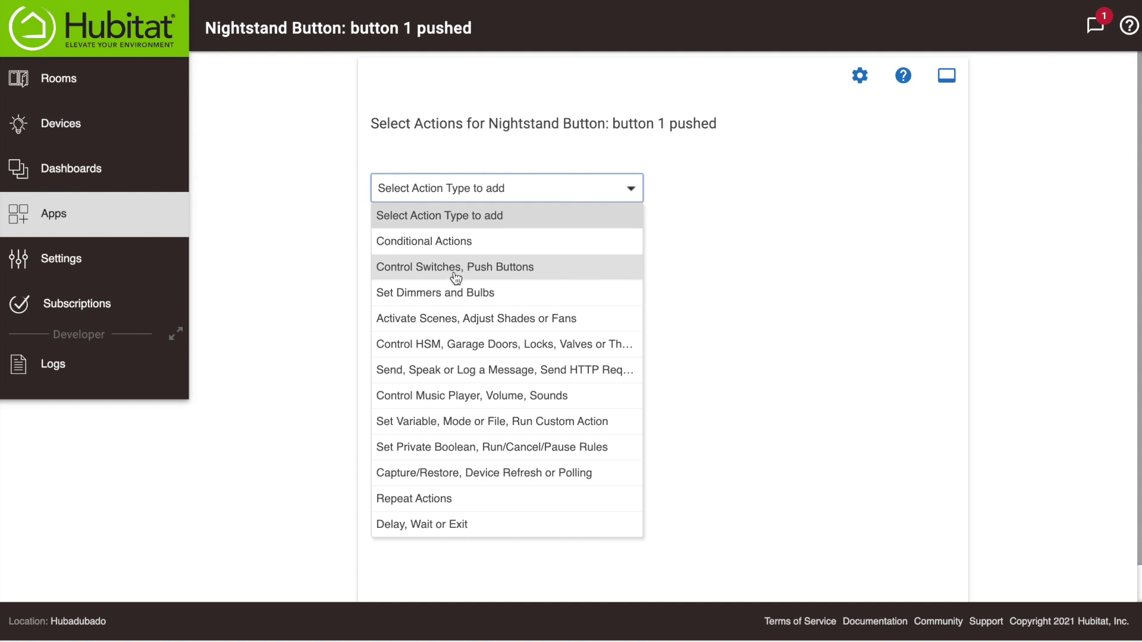
pyautogui.click(463, 342)
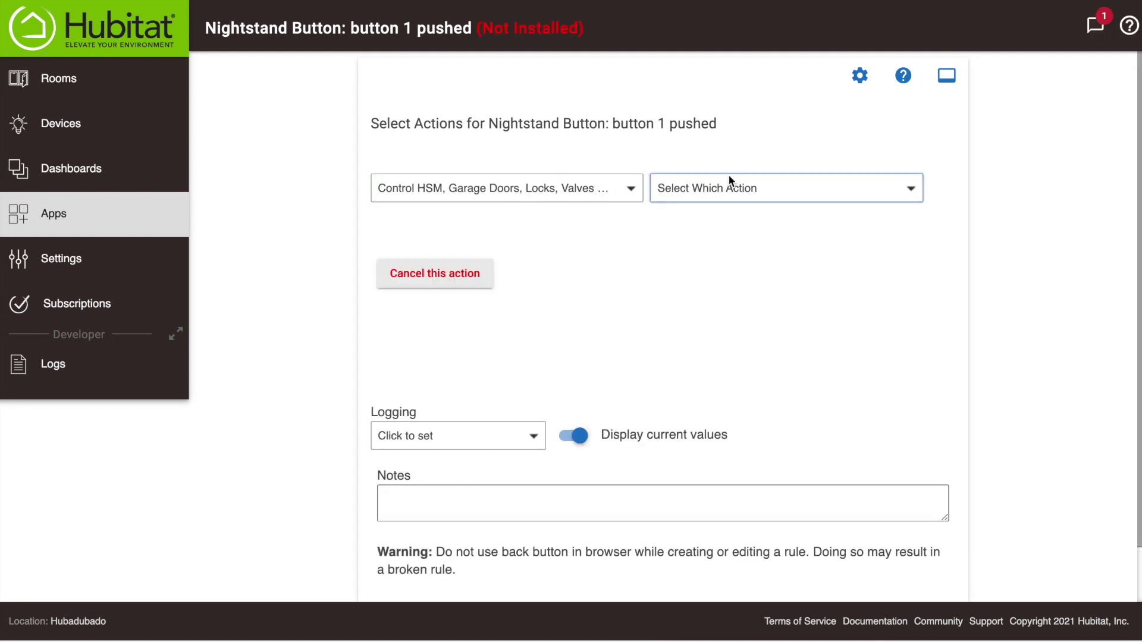
pyautogui.click(708, 188)
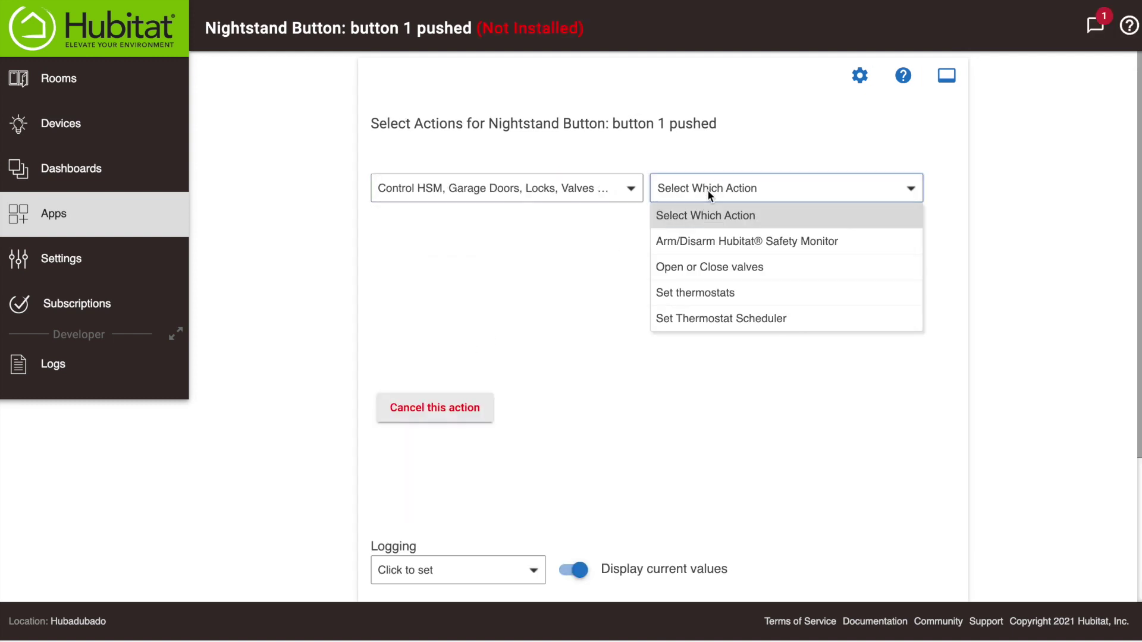
pyautogui.click(708, 237)
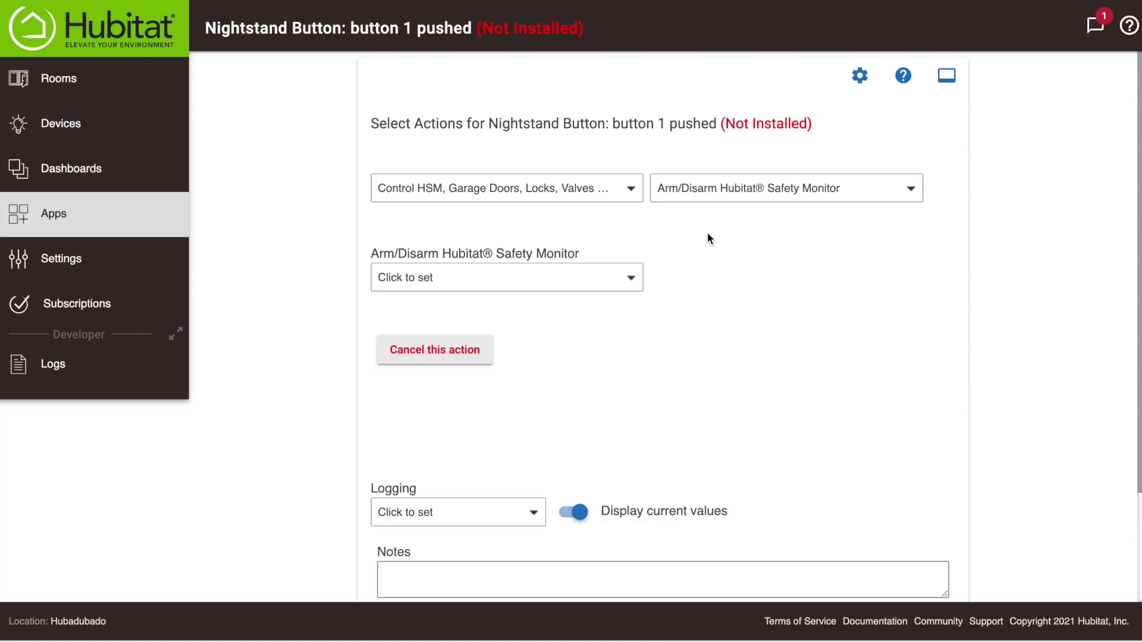
pyautogui.click(490, 269)
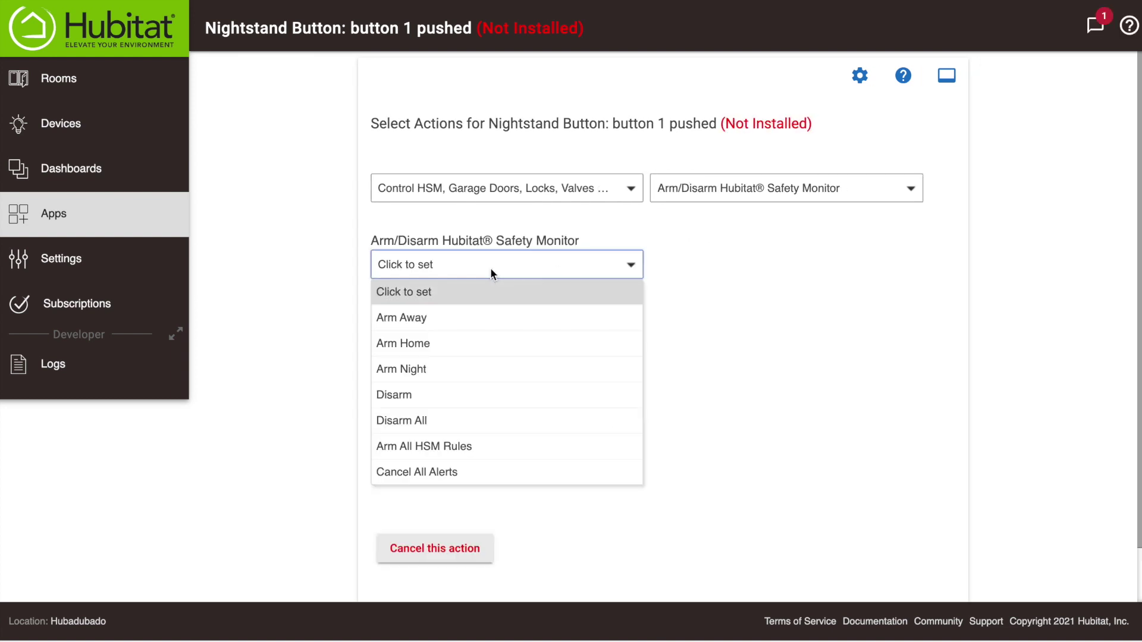
pyautogui.click(421, 368)
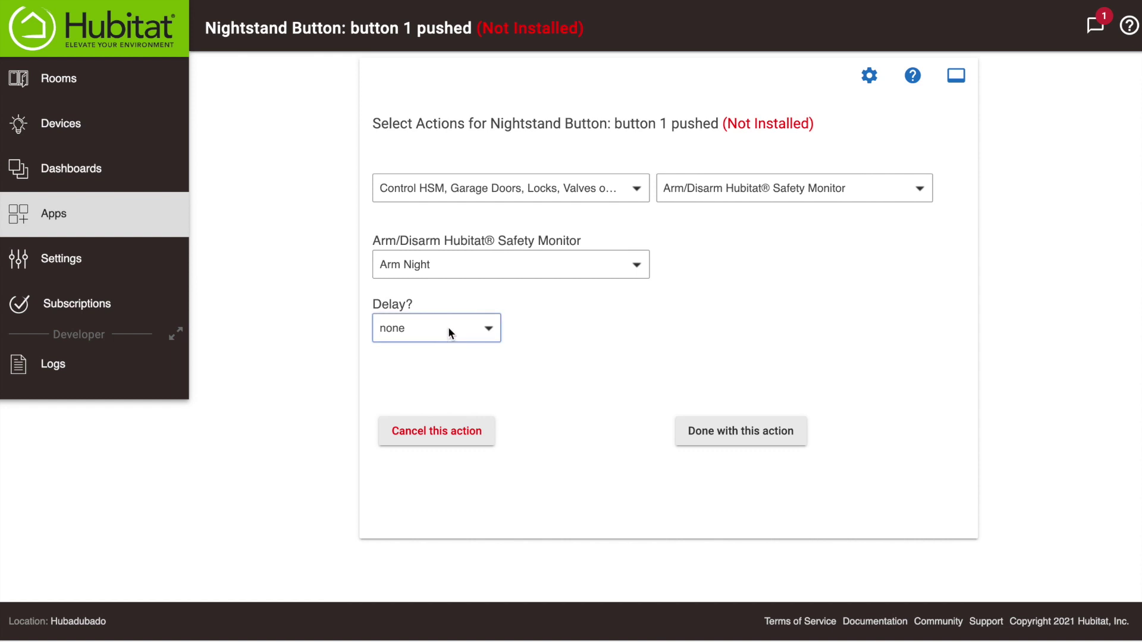
pyautogui.click(701, 426)
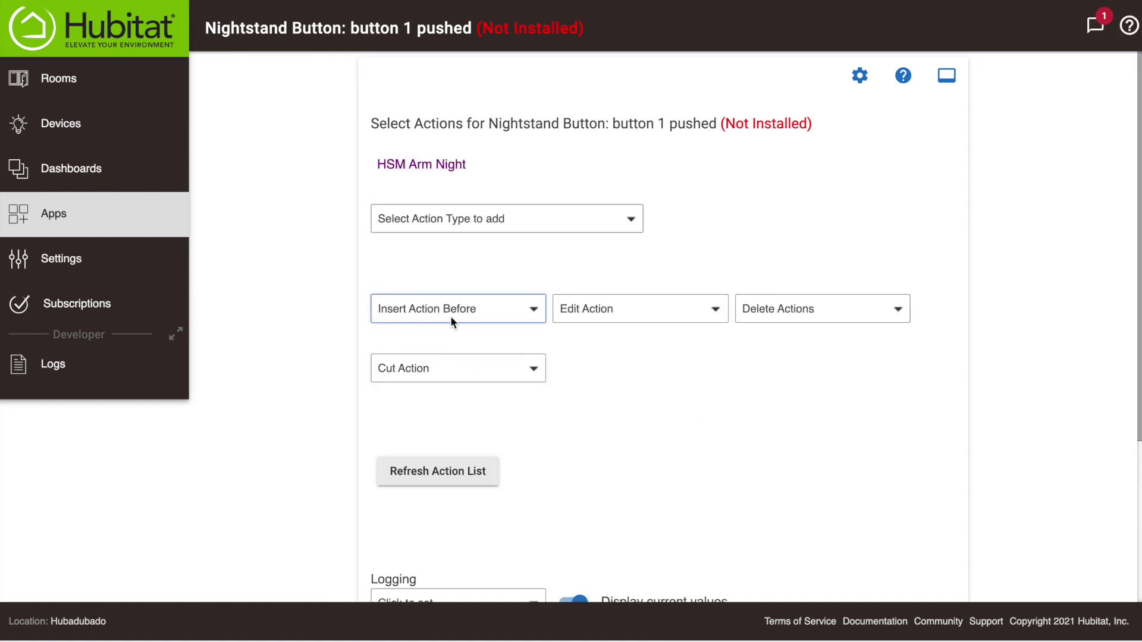
pyautogui.scroll(-1, 616, 379)
pyautogui.scroll(-4, 616, 386)
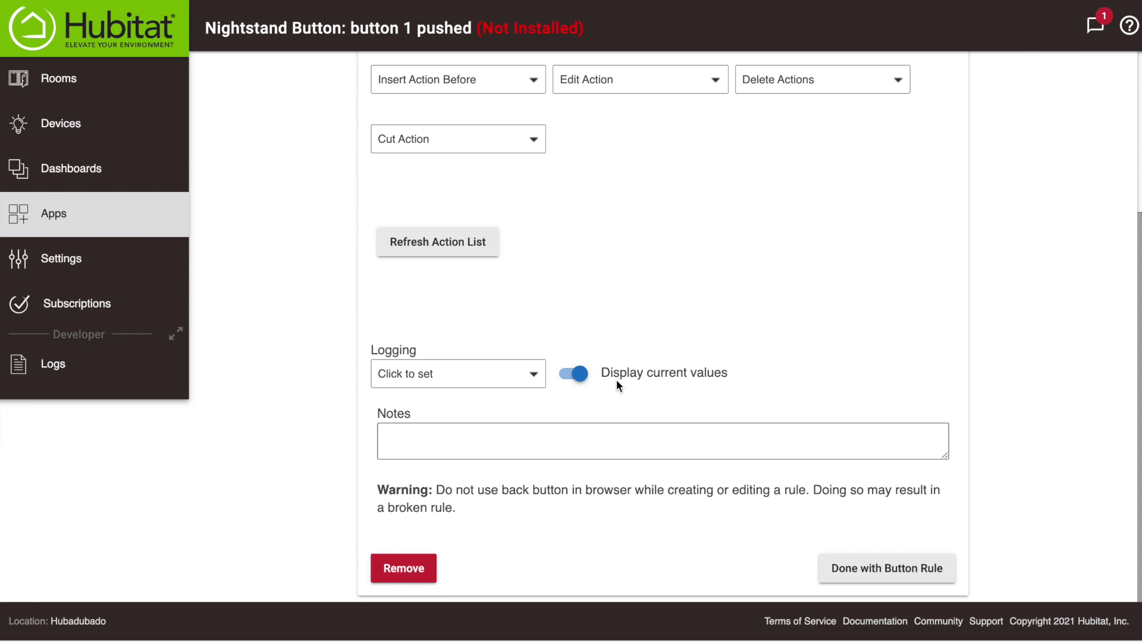
pyautogui.click(915, 574)
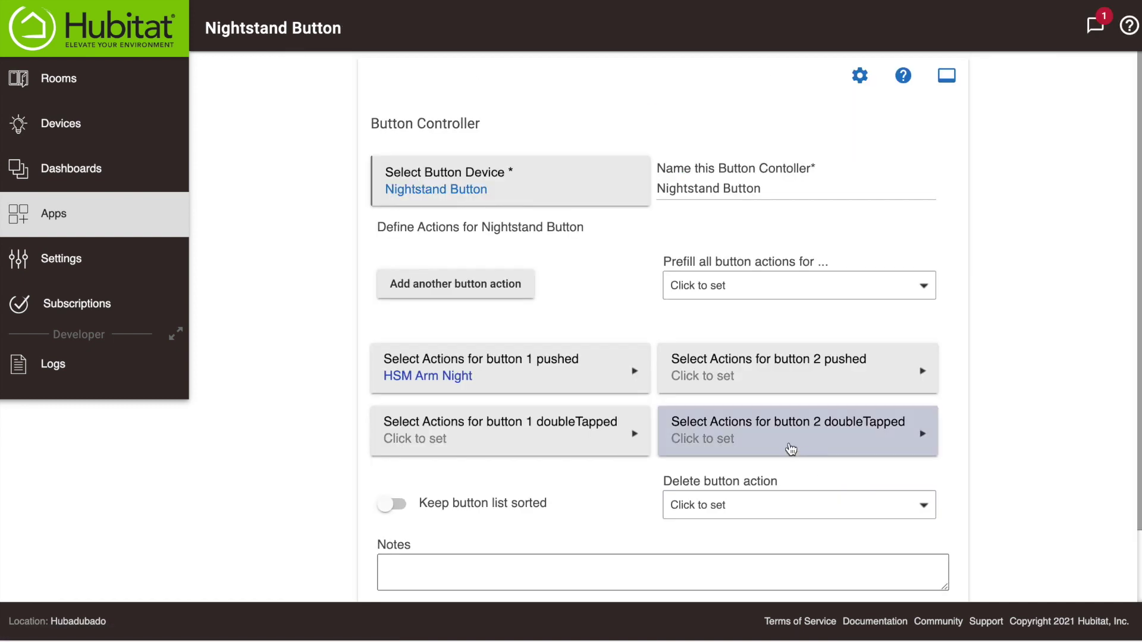
# - Set button 1 doubleTapped to run HSM Disarm and save that button rule
pyautogui.click(503, 438)
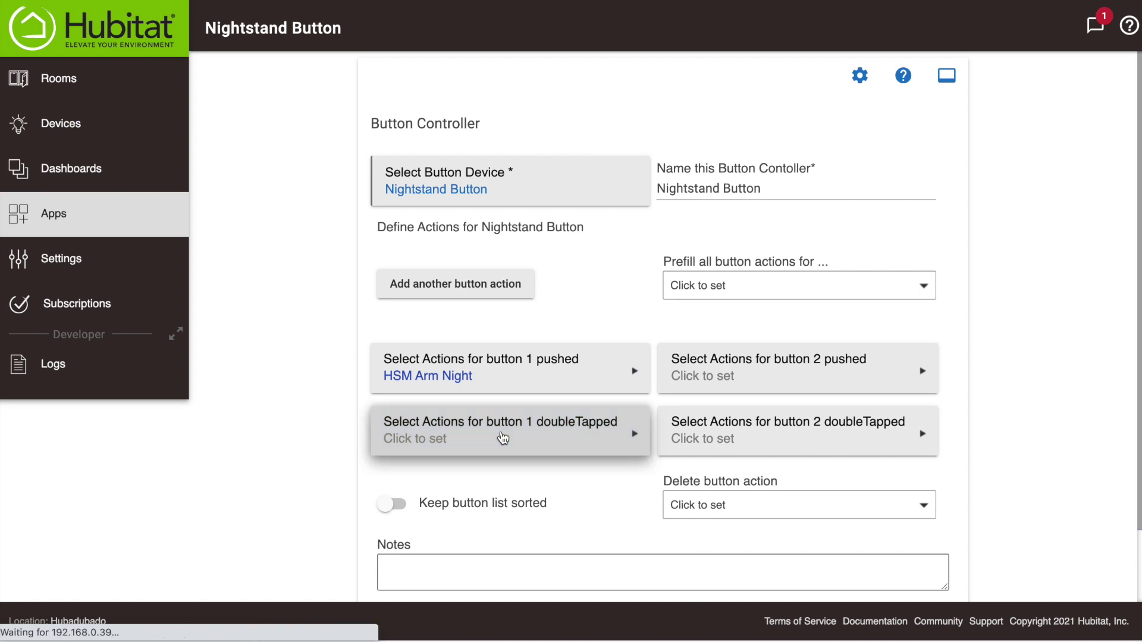
pyautogui.click(490, 188)
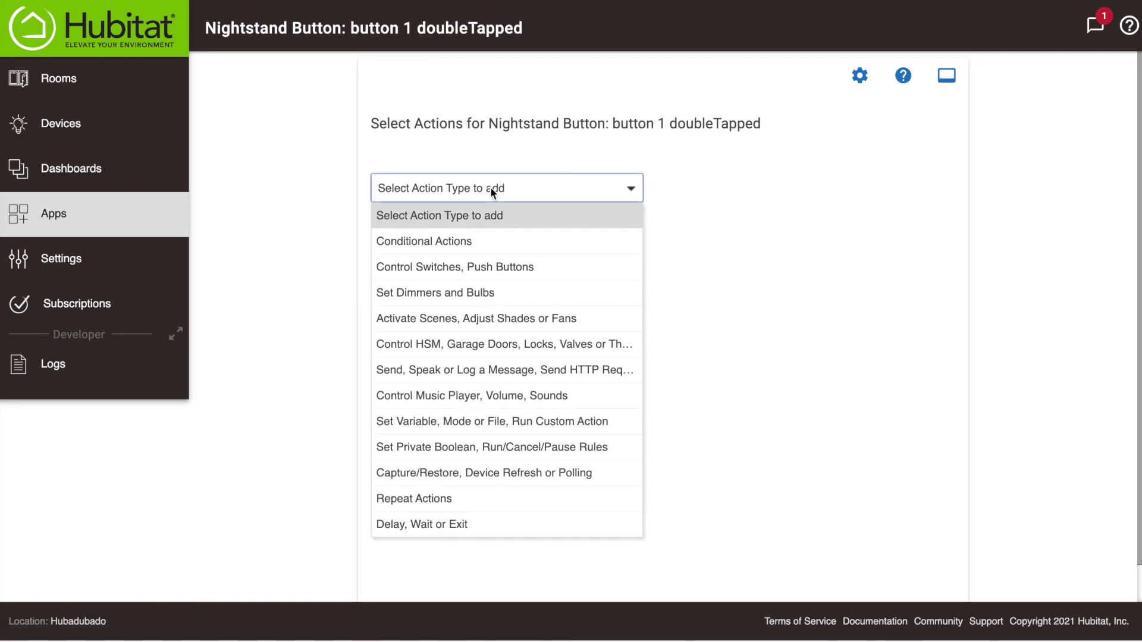
pyautogui.click(446, 348)
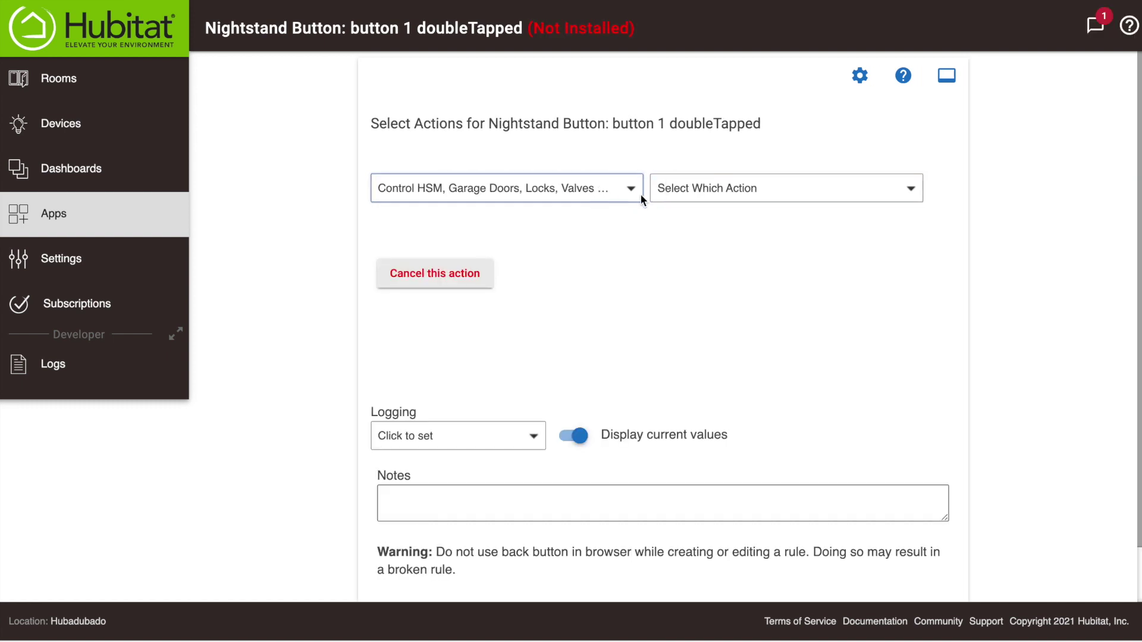
pyautogui.click(698, 186)
pyautogui.click(690, 237)
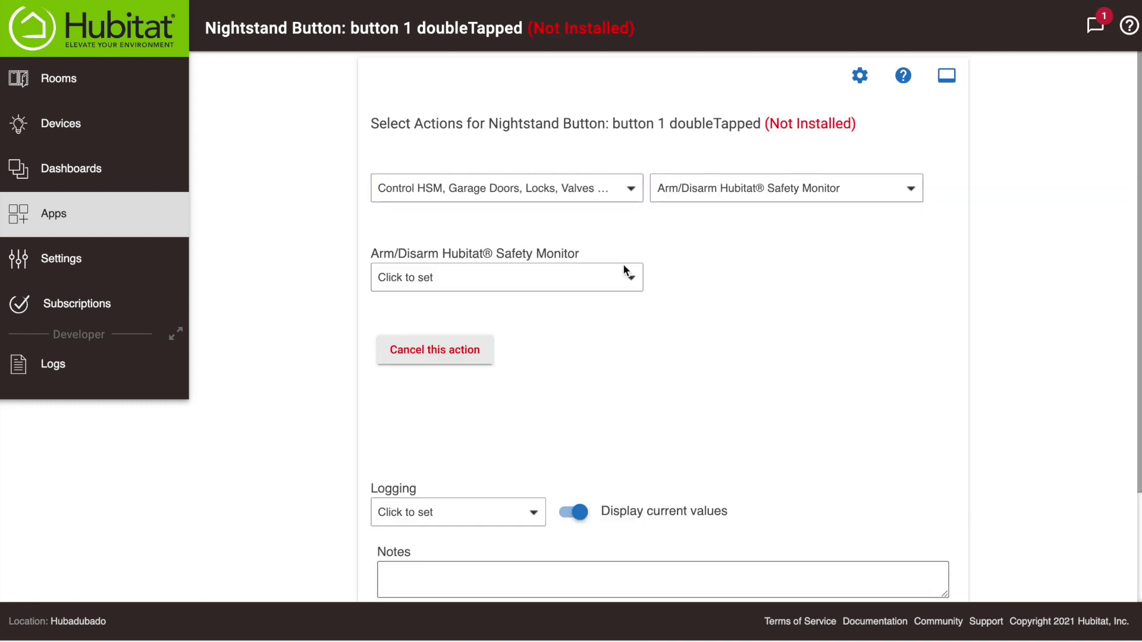
pyautogui.click(497, 265)
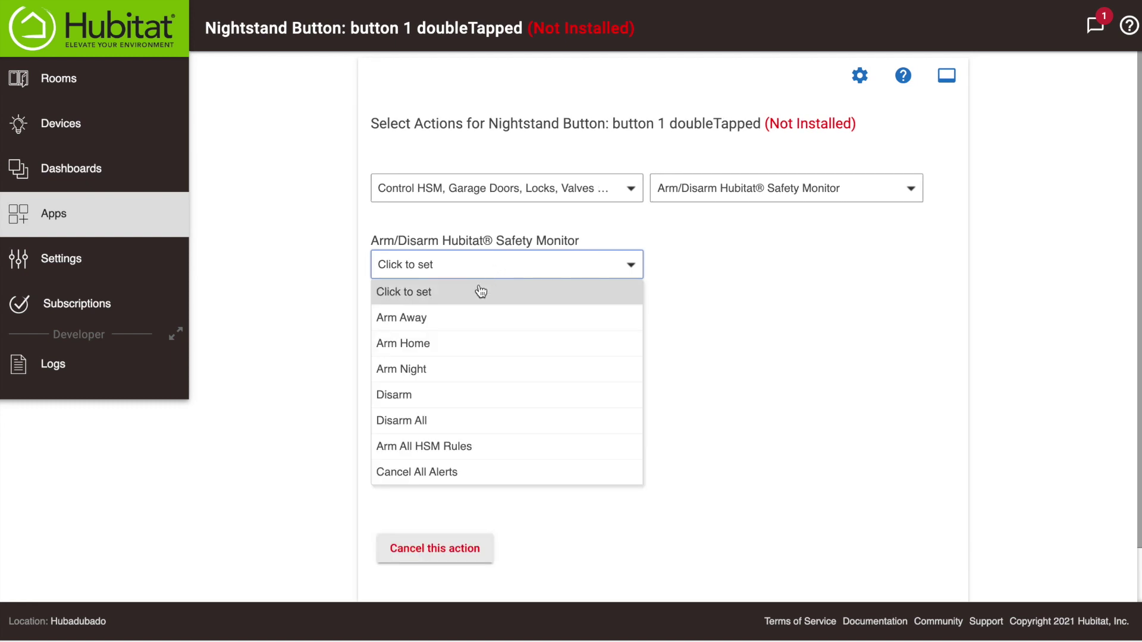
pyautogui.click(431, 395)
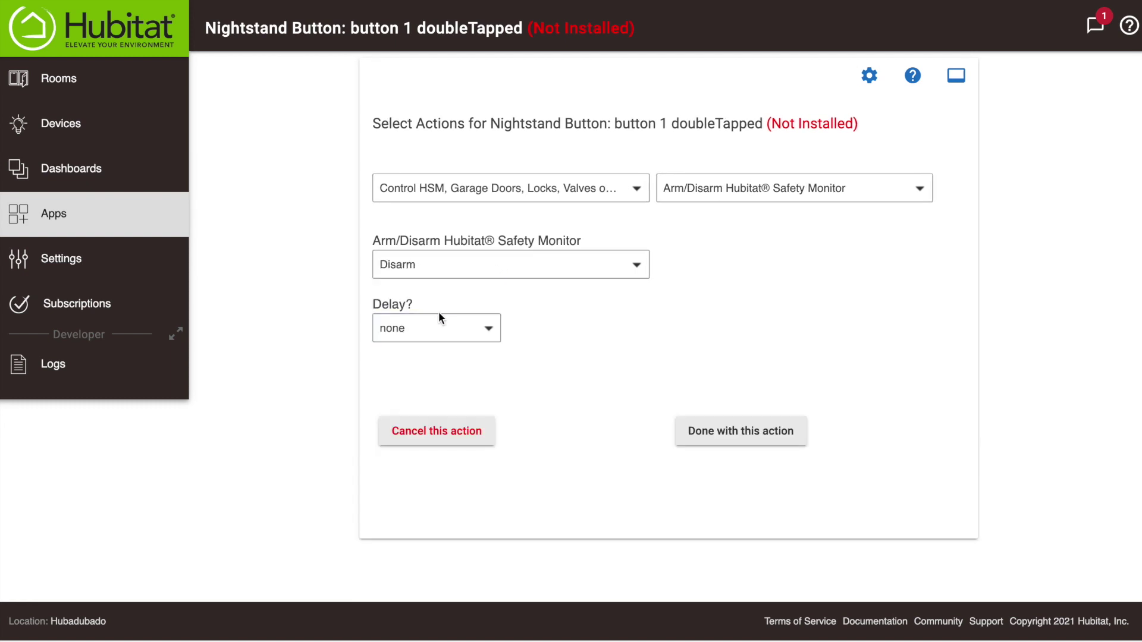
pyautogui.click(720, 430)
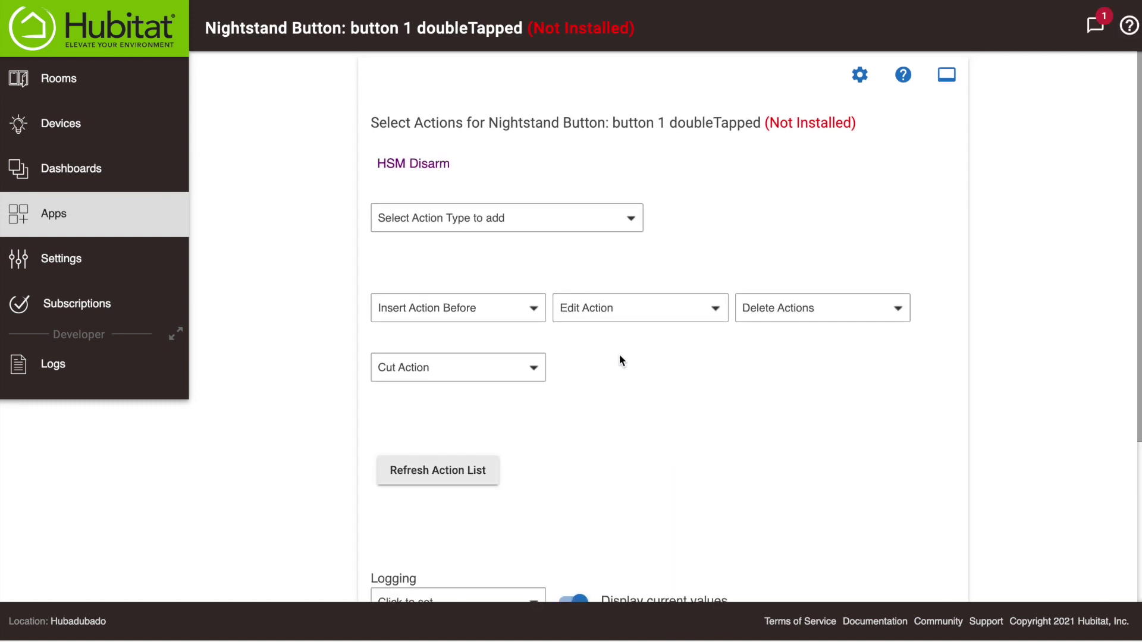
pyautogui.scroll(-4, 618, 357)
pyautogui.click(885, 569)
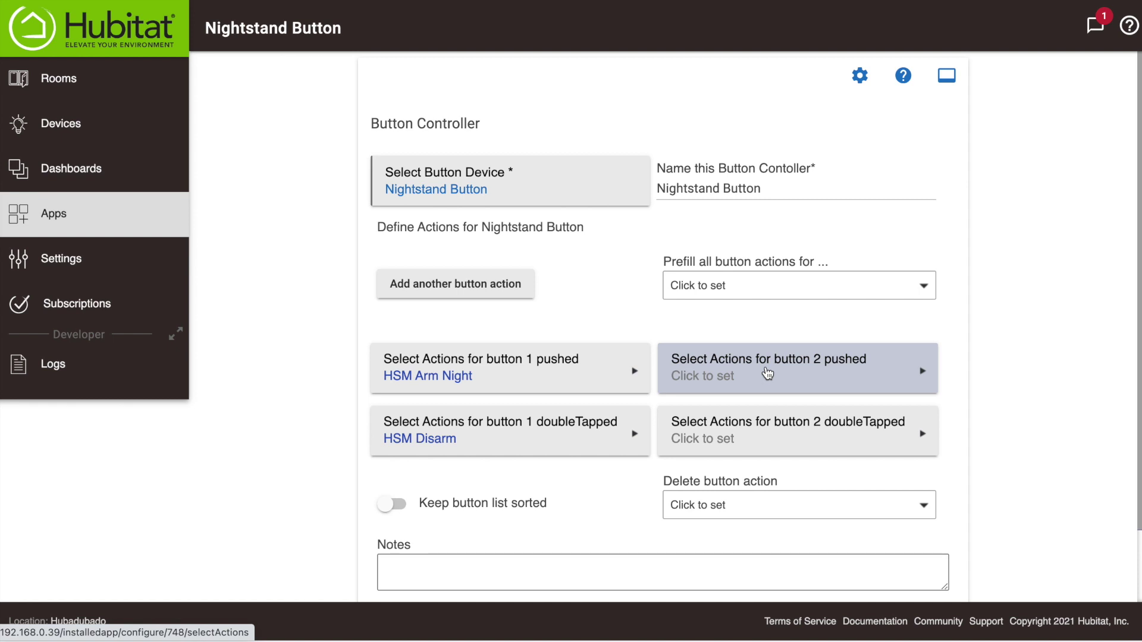
# - Open the action setup for button 2 pushed
pyautogui.click(767, 373)
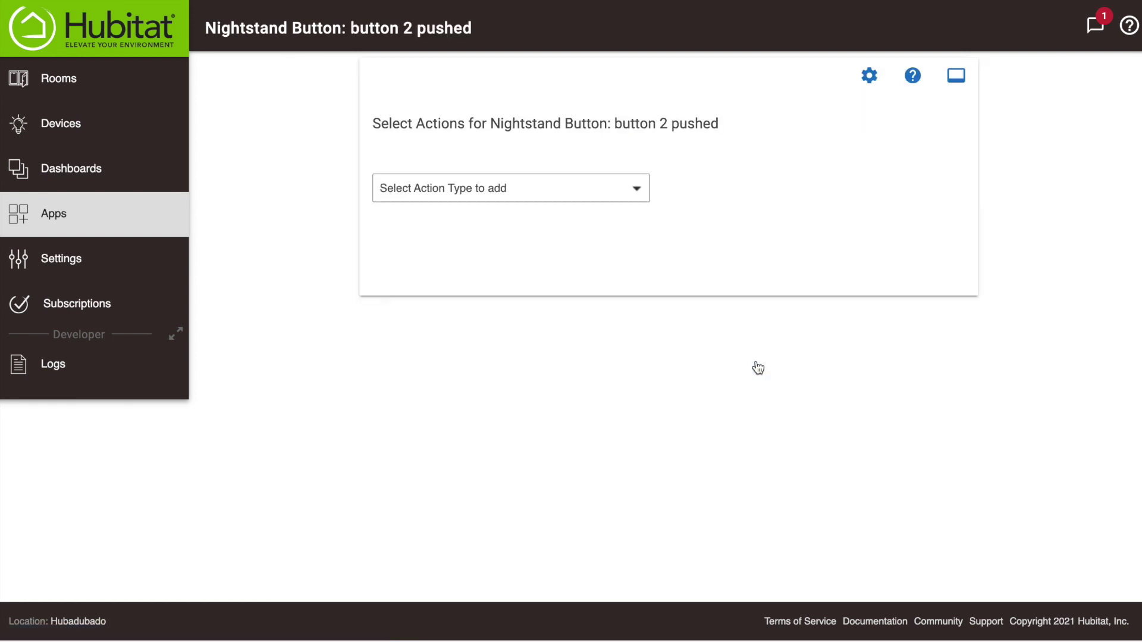
# - Add a Set dimmer level action targeting the Bedroom Dimmer
pyautogui.click(595, 189)
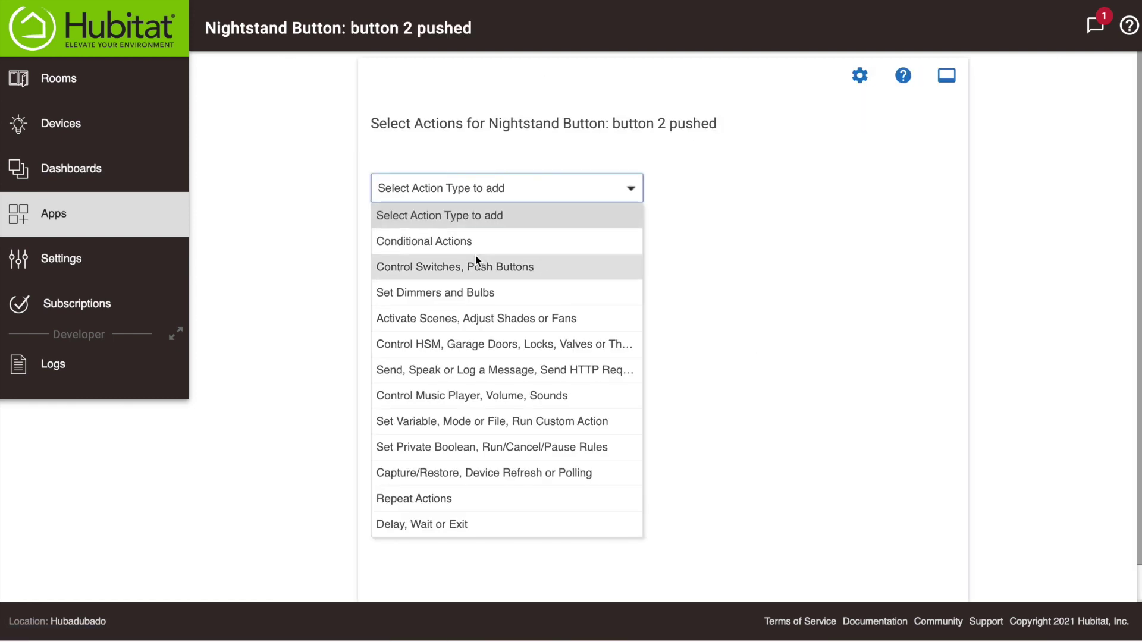
pyautogui.click(467, 292)
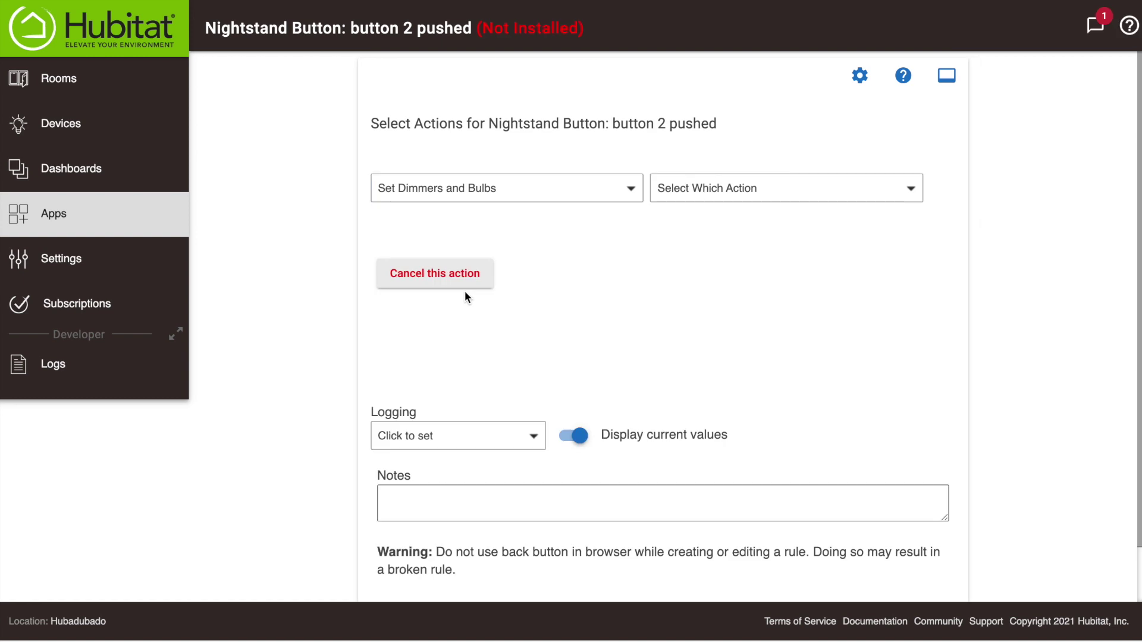
pyautogui.click(690, 194)
pyautogui.click(693, 241)
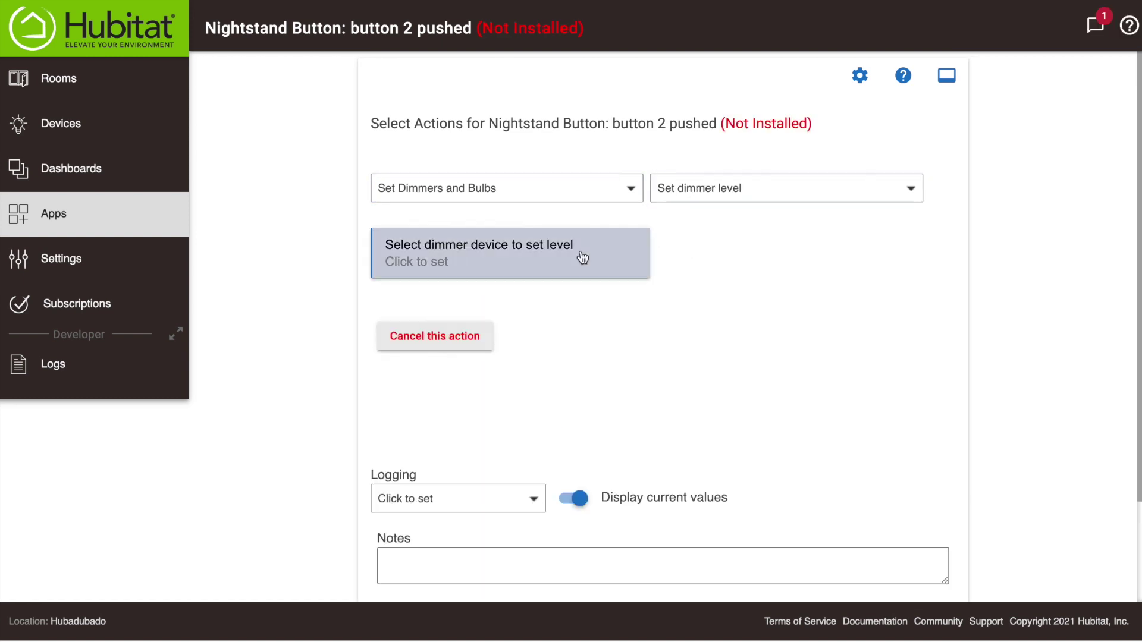
pyautogui.click(464, 264)
pyautogui.click(384, 294)
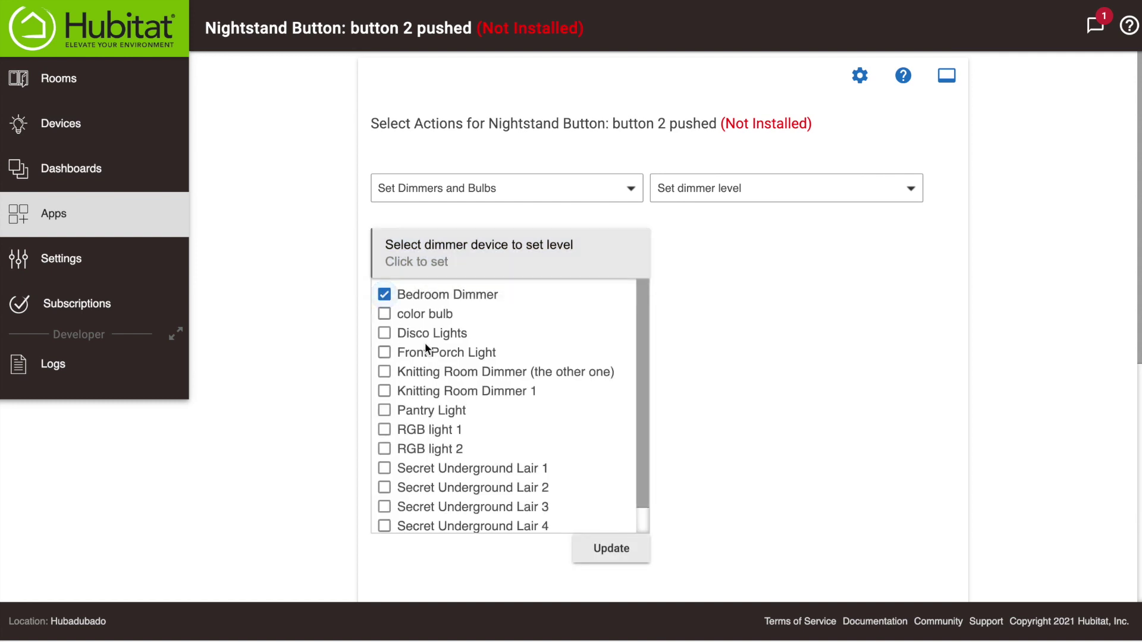
pyautogui.click(597, 547)
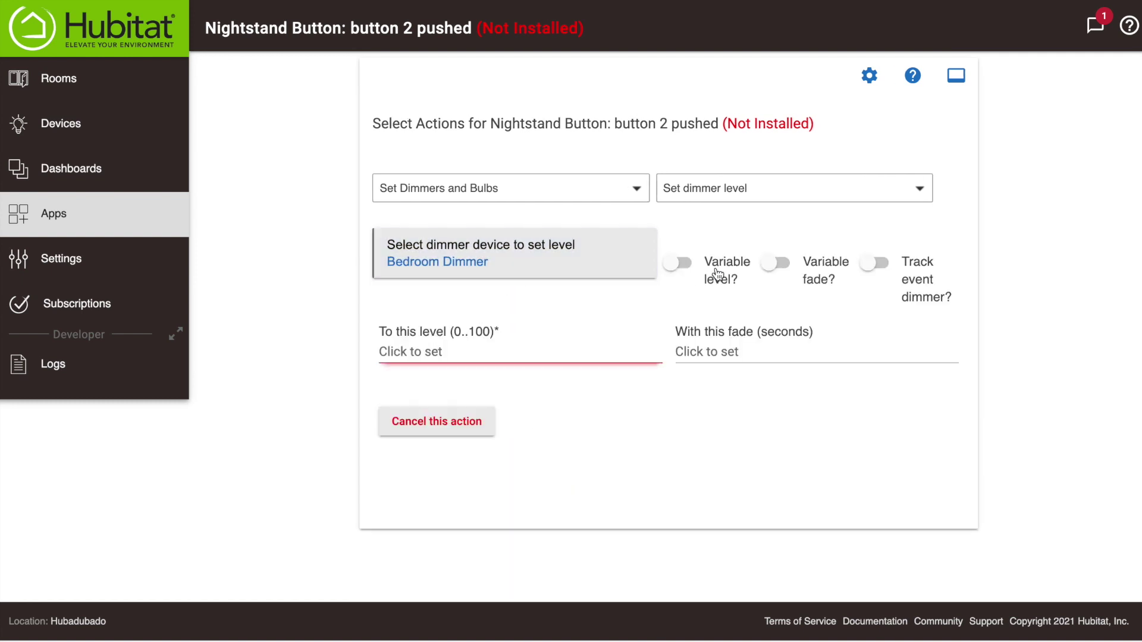
# - Set the dimmer level to 100 with a 2-second fade and save the button 2 pushed rule
pyautogui.click(507, 354)
pyautogui.write('1')
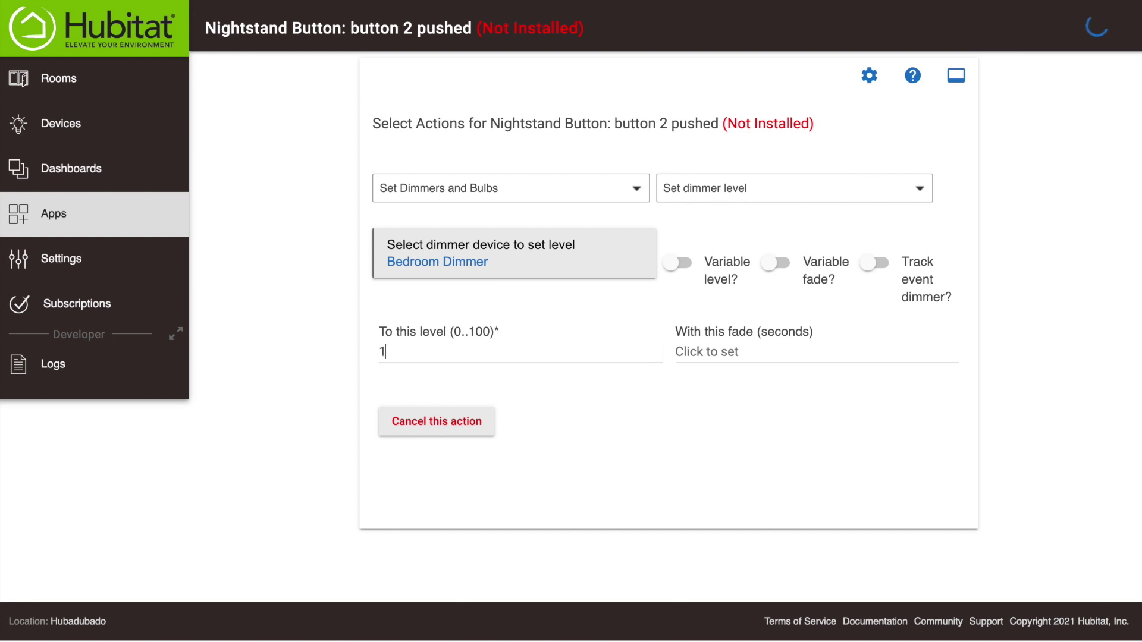
pyautogui.write('00')
pyautogui.press('Tab')
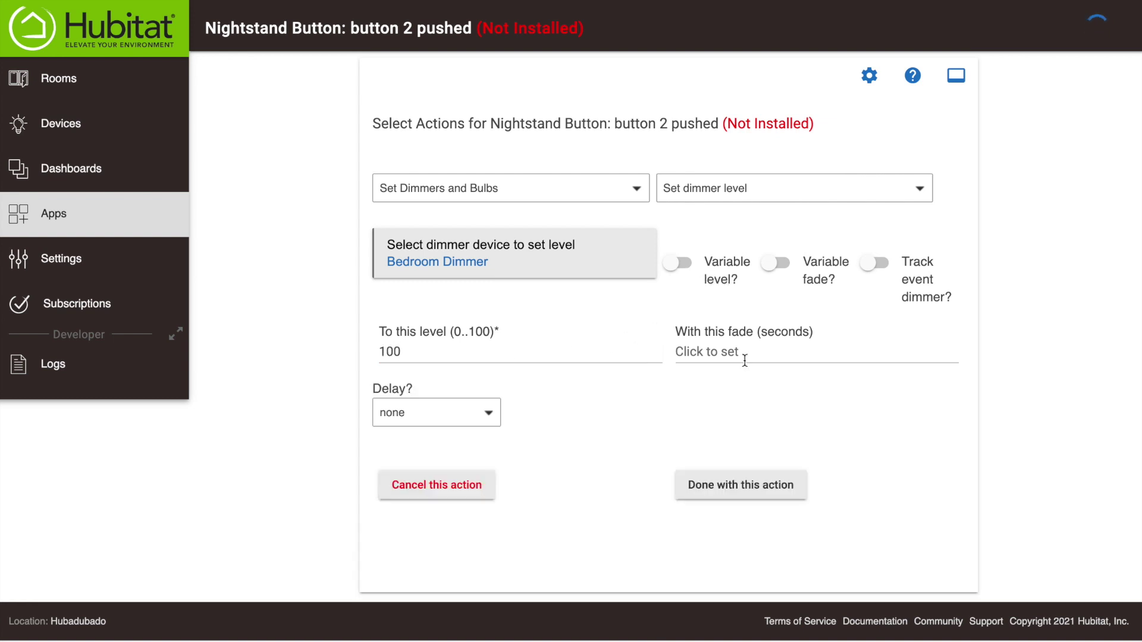
pyautogui.click(745, 356)
pyautogui.write('2')
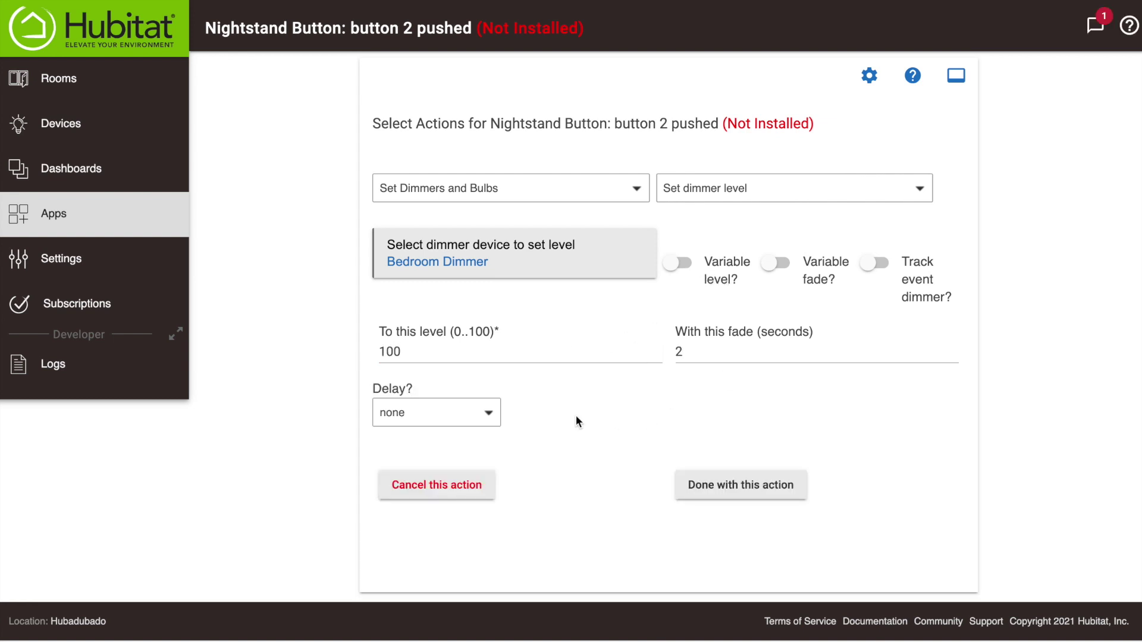
pyautogui.click(719, 489)
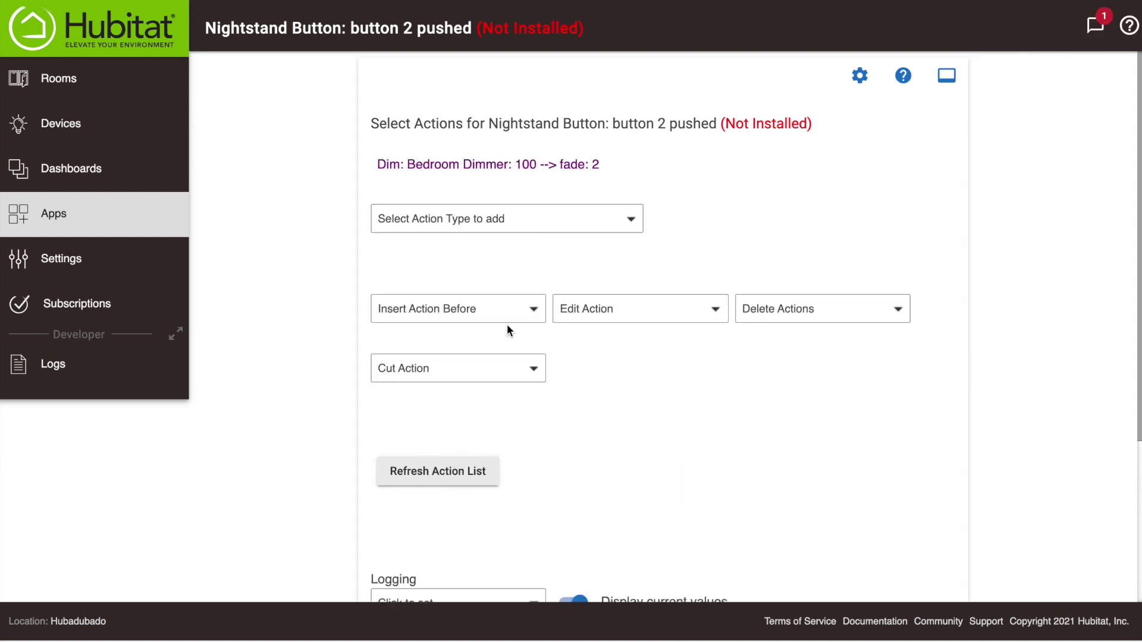
pyautogui.scroll(-4, 476, 297)
pyautogui.click(884, 568)
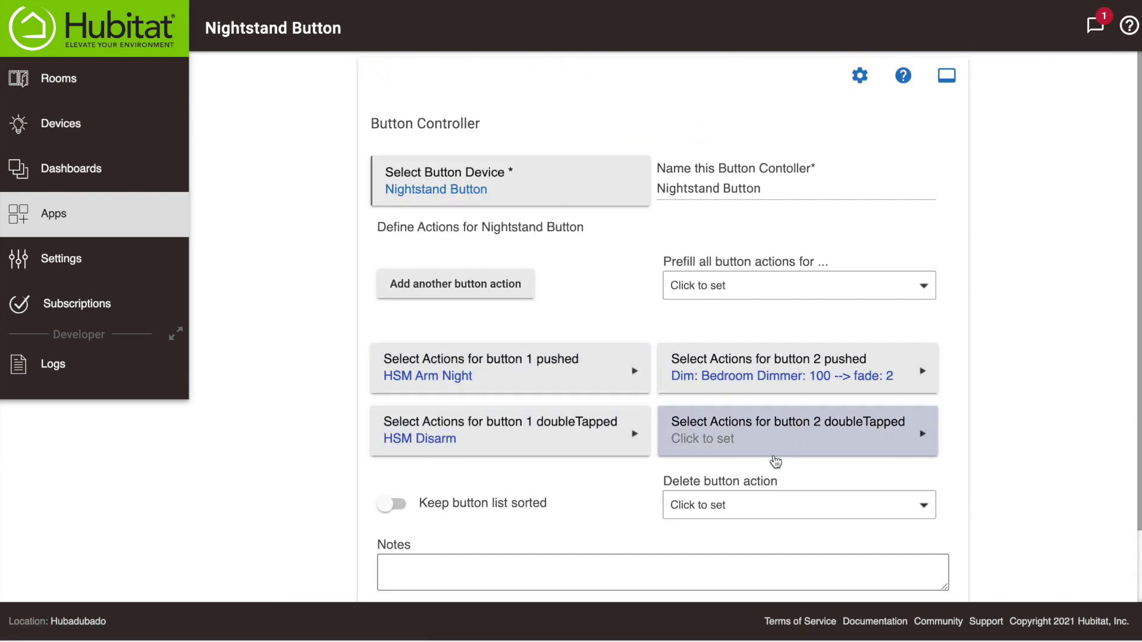
# - Give button 2 doubleTapped a Set dimmer level action: Bedroom Dimmer, level 0, 2-second fade
pyautogui.click(768, 442)
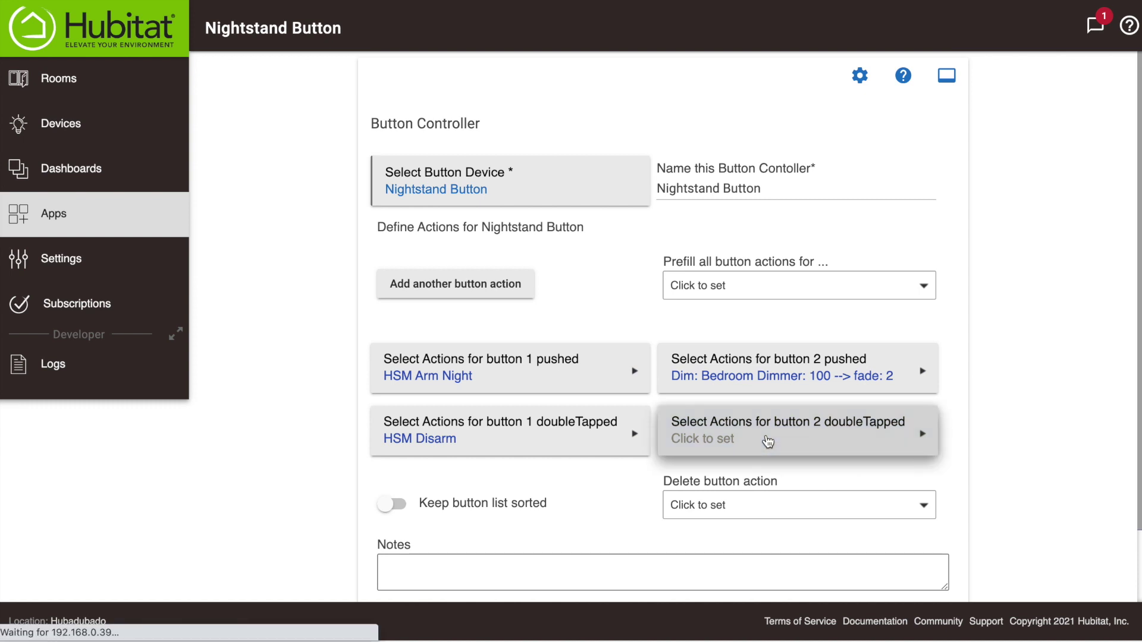
pyautogui.click(527, 194)
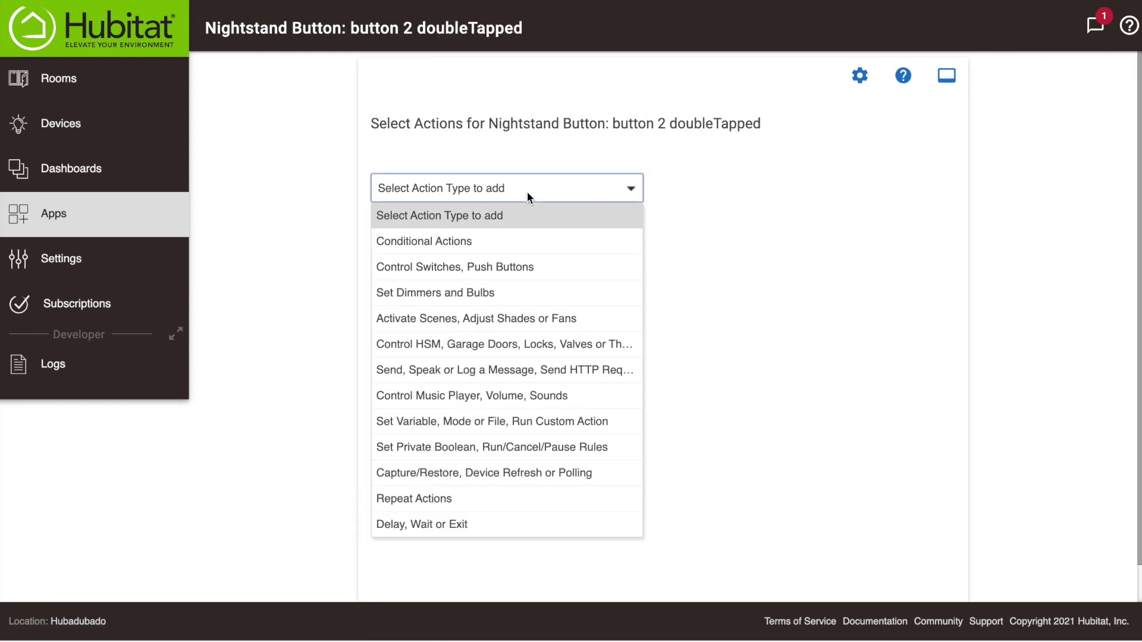
pyautogui.click(436, 292)
pyautogui.click(722, 188)
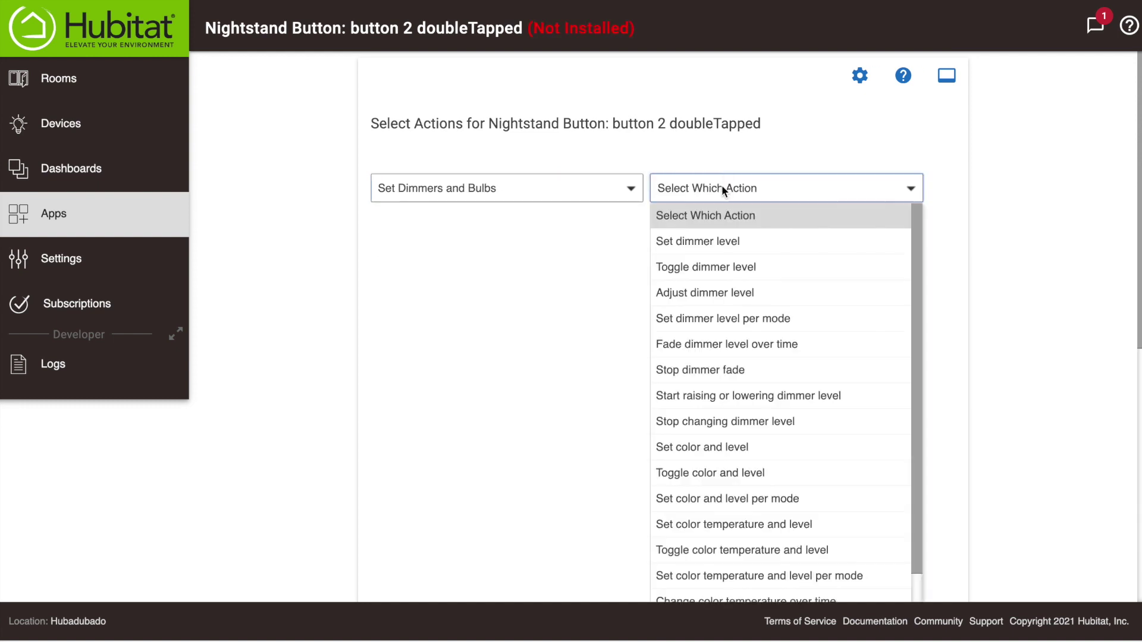
pyautogui.click(701, 245)
pyautogui.click(392, 294)
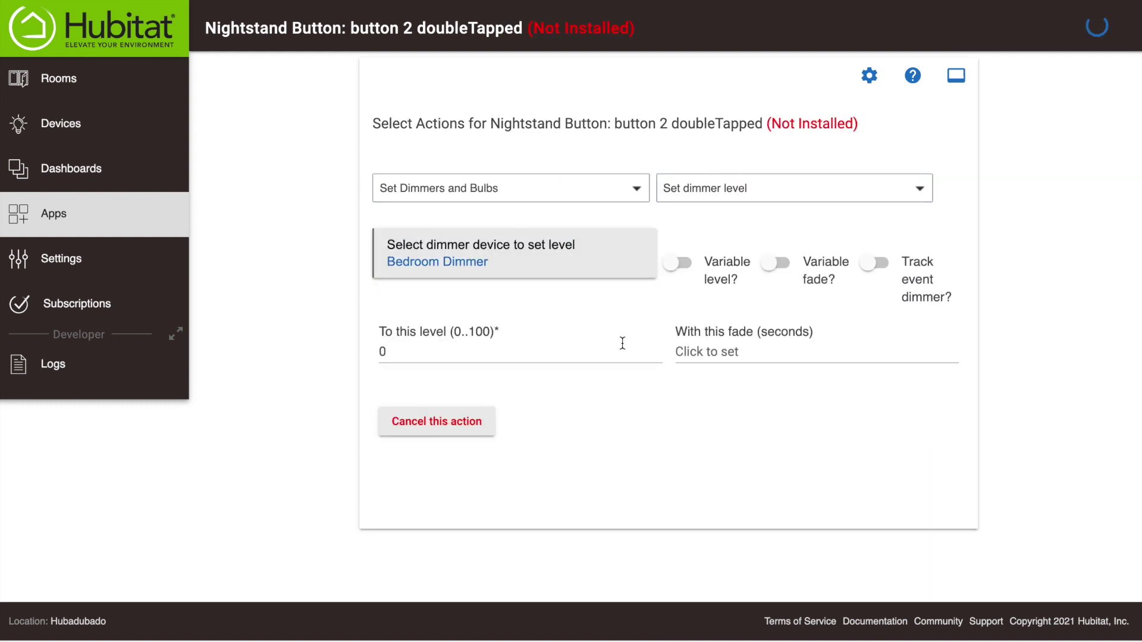
pyautogui.click(745, 364)
pyautogui.write('2')
pyautogui.click(708, 501)
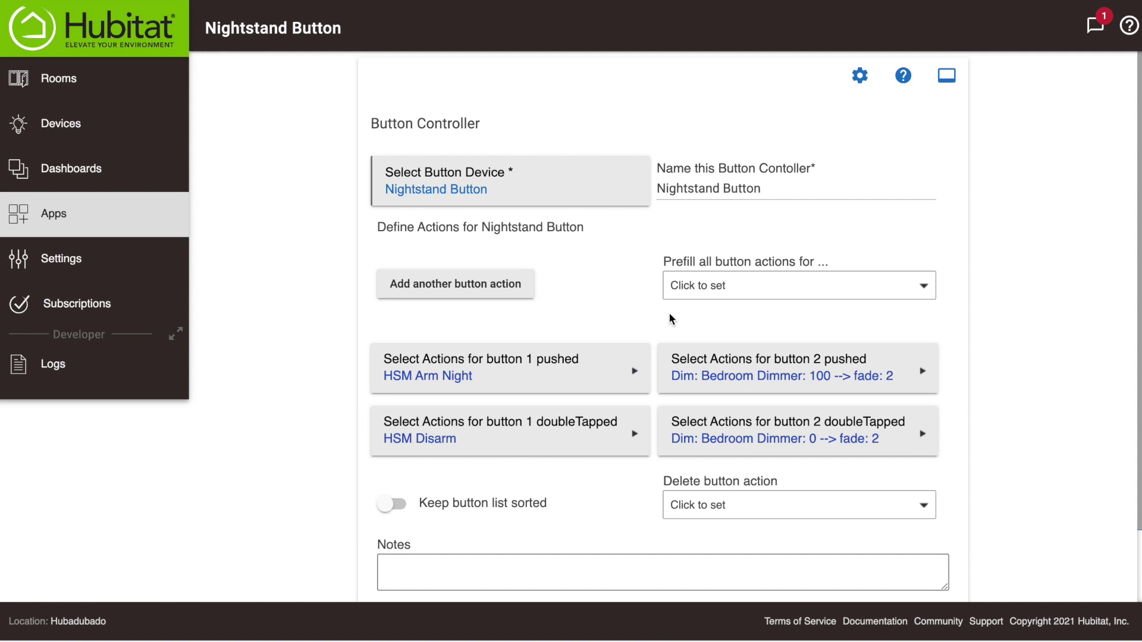
# - Add a new button action triggered when button 2 is held
pyautogui.click(498, 295)
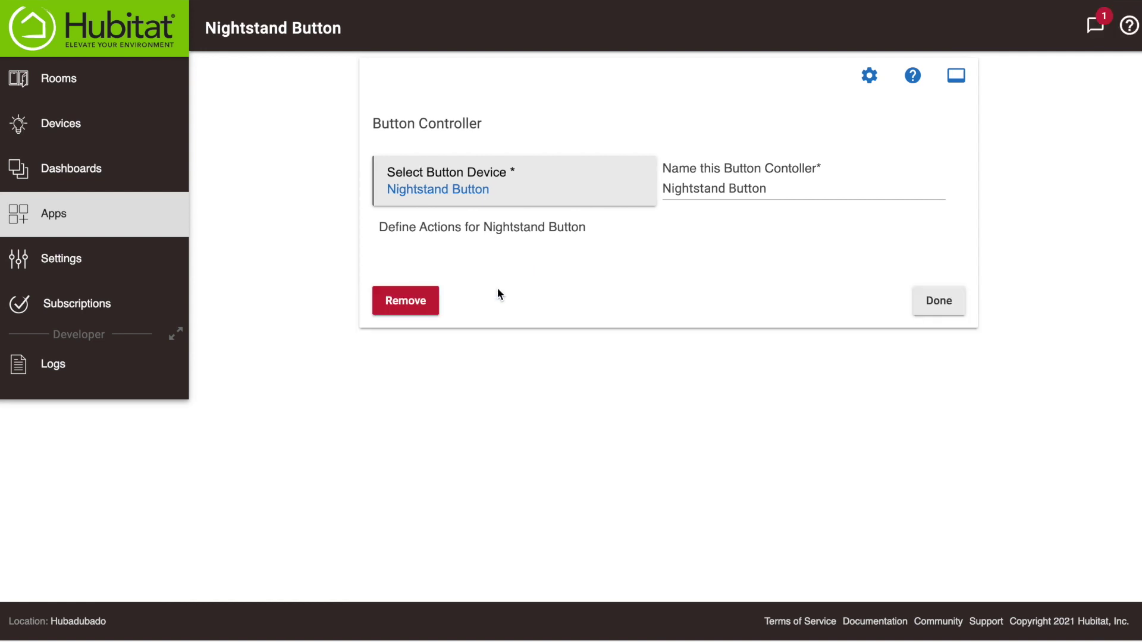
pyautogui.click(527, 347)
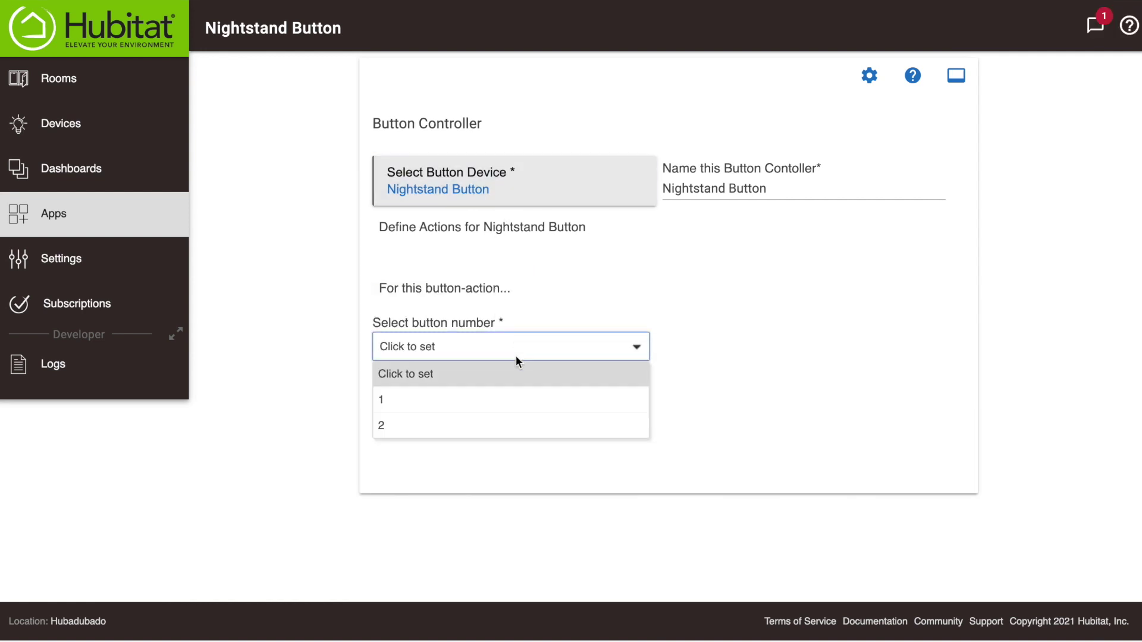
pyautogui.click(429, 426)
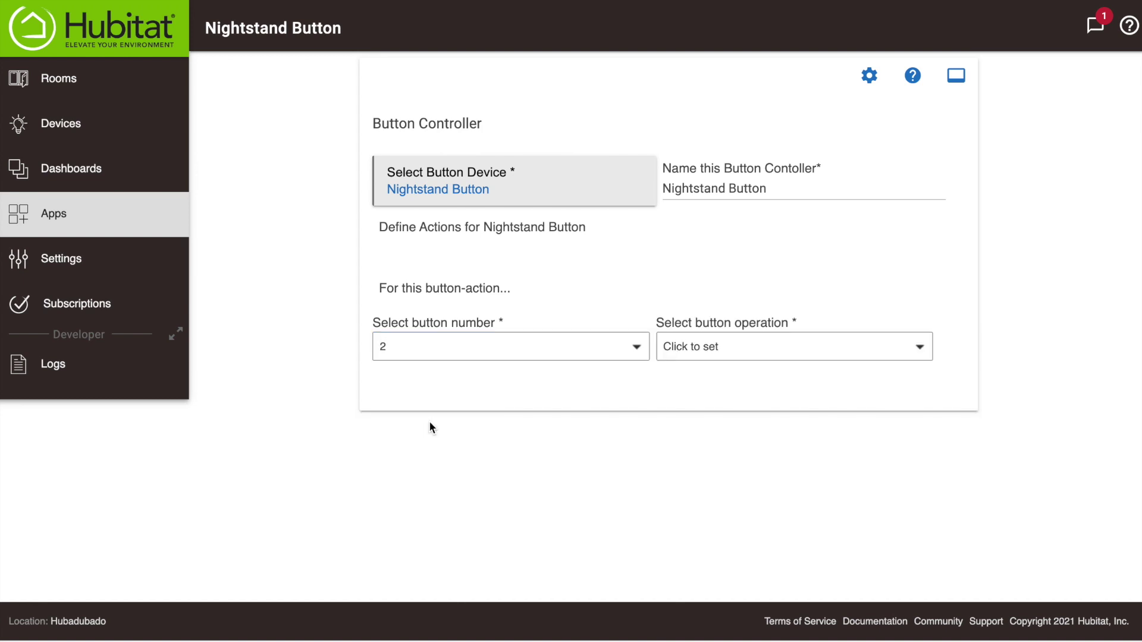
pyautogui.click(717, 345)
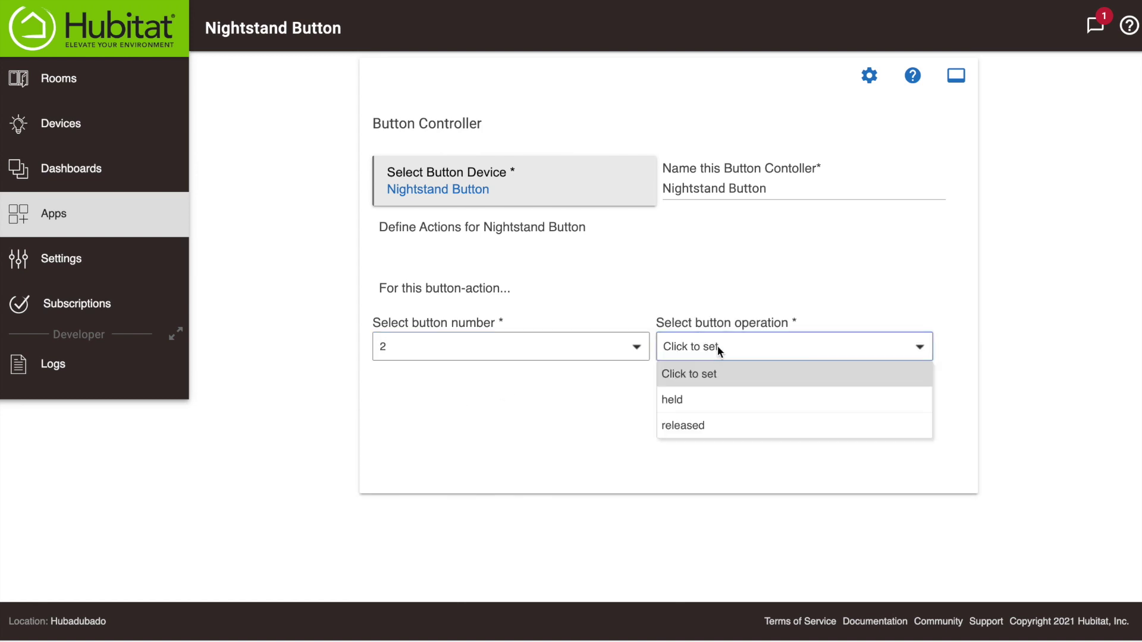
pyautogui.click(694, 397)
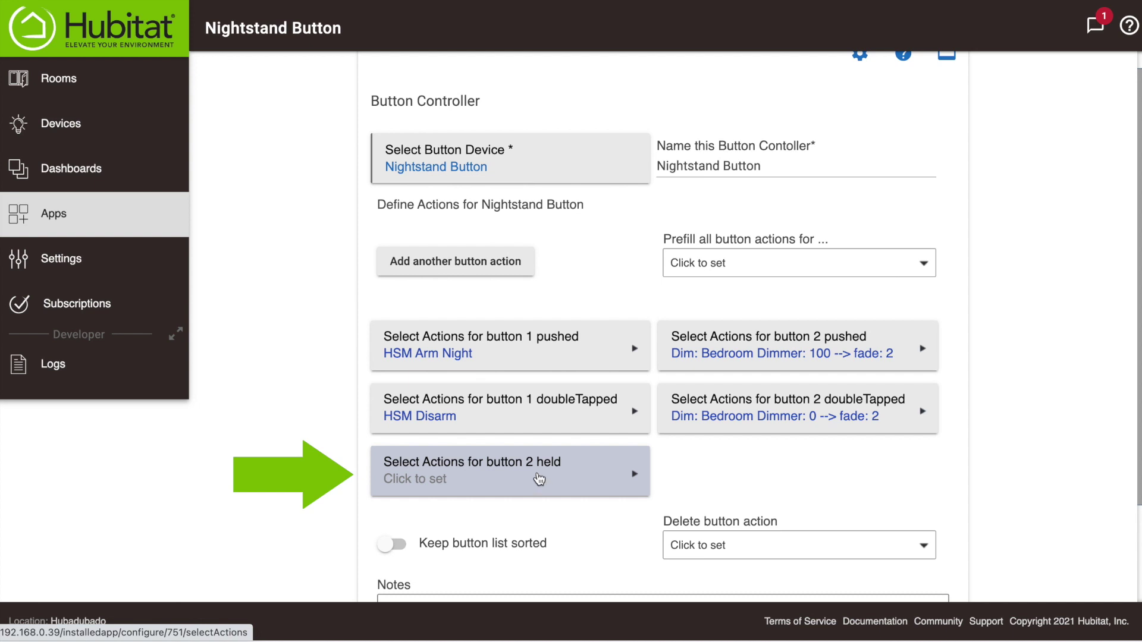
pyautogui.click(539, 478)
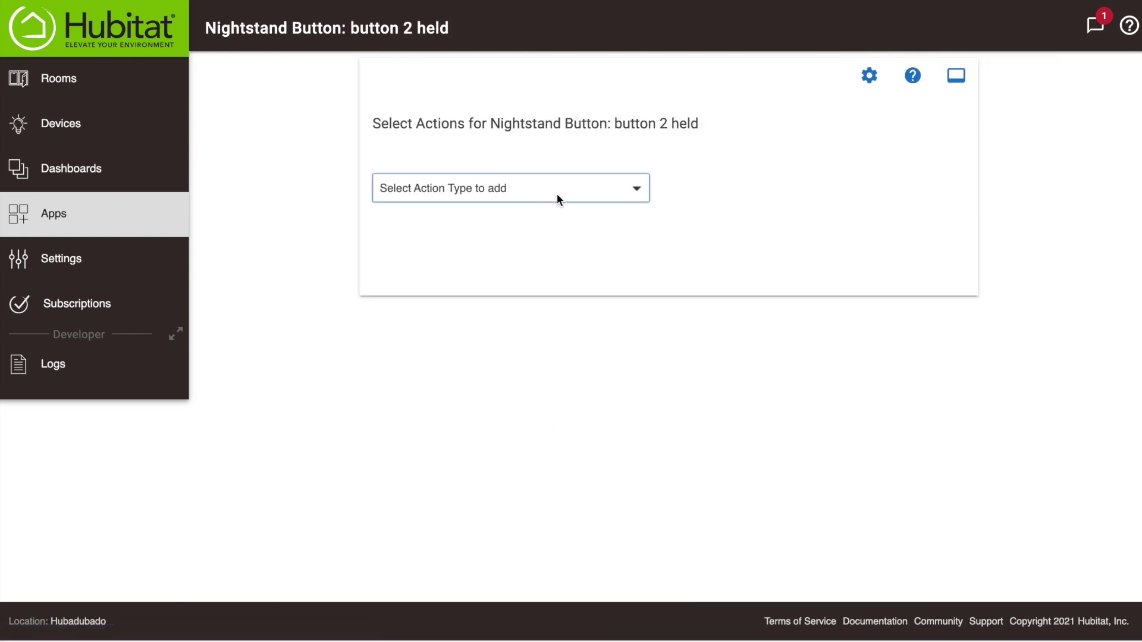
# - Make the held action start raising the Bedroom Dimmer's level, then save the rule
pyautogui.click(556, 194)
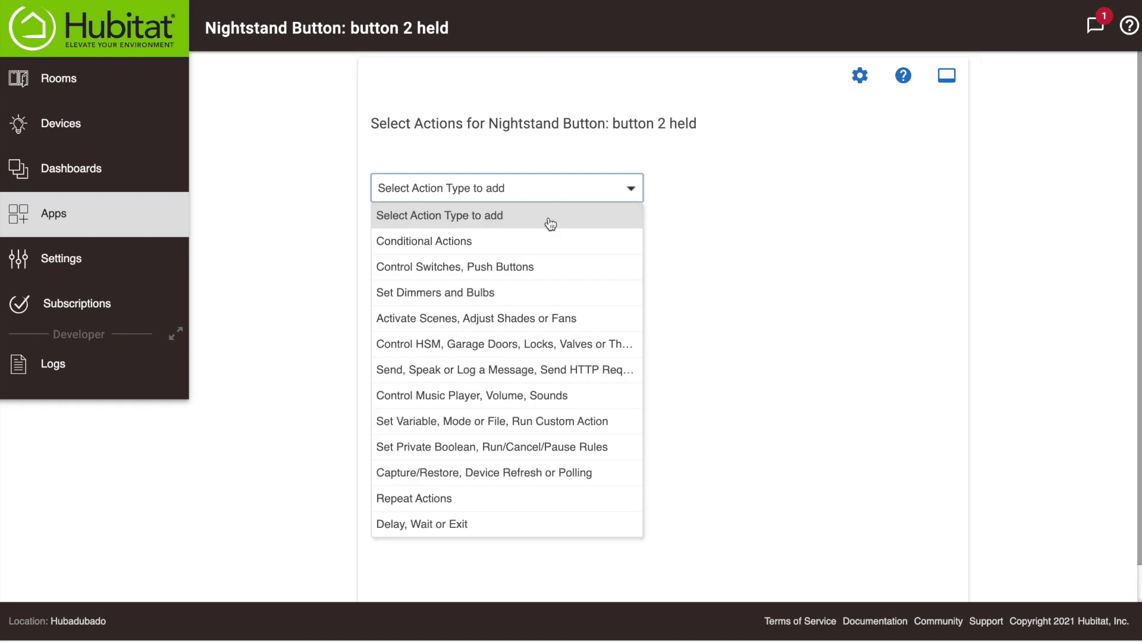
pyautogui.click(495, 289)
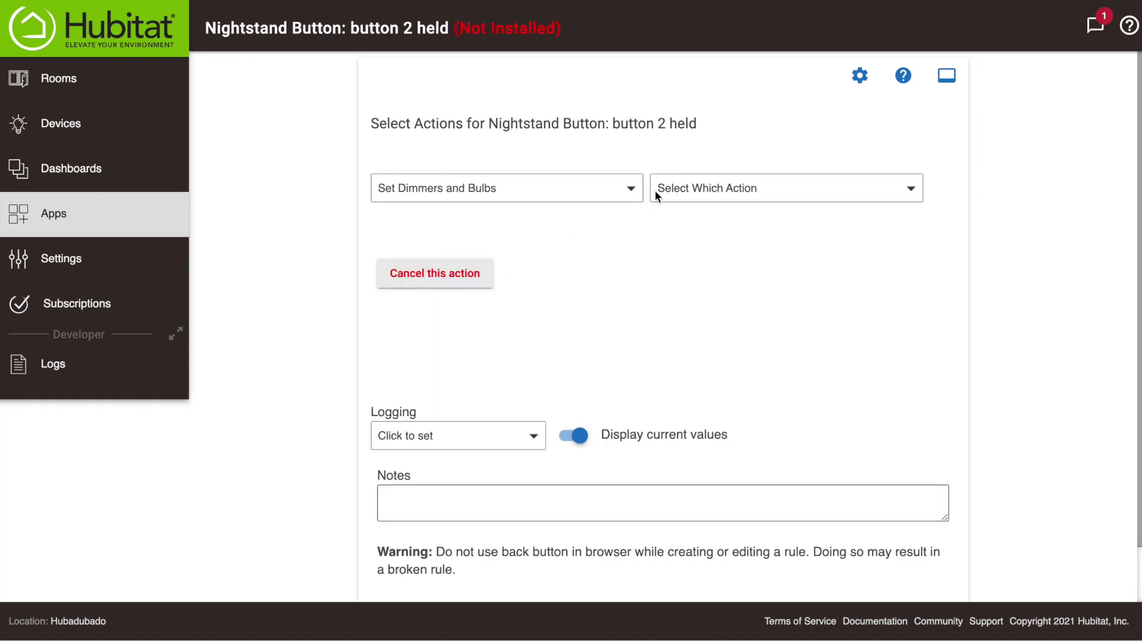
pyautogui.click(672, 187)
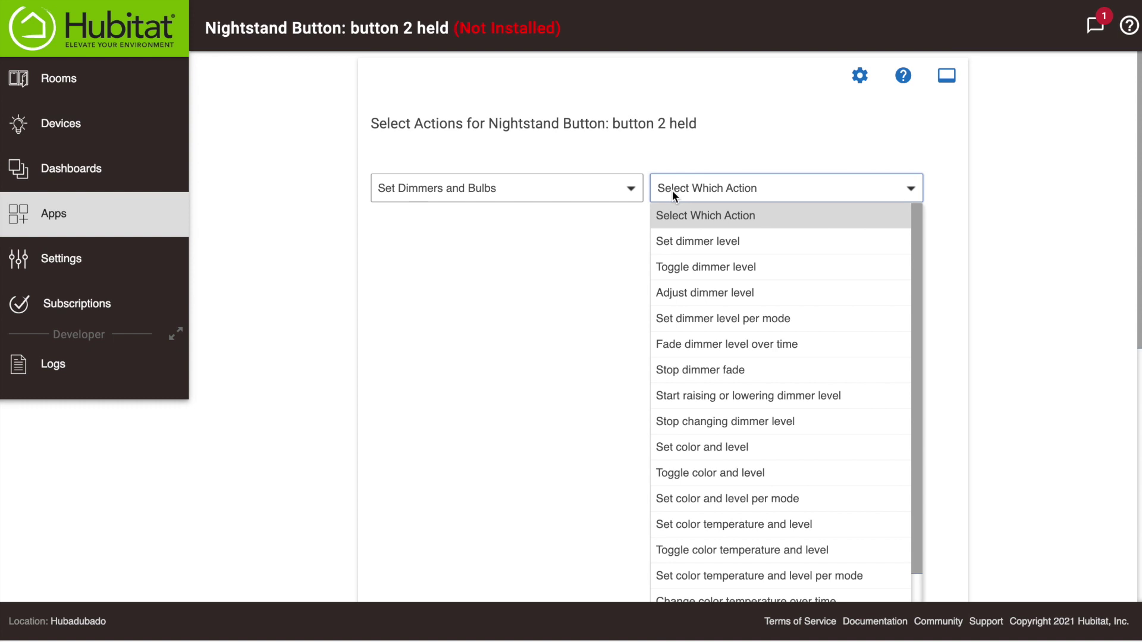
pyautogui.click(712, 396)
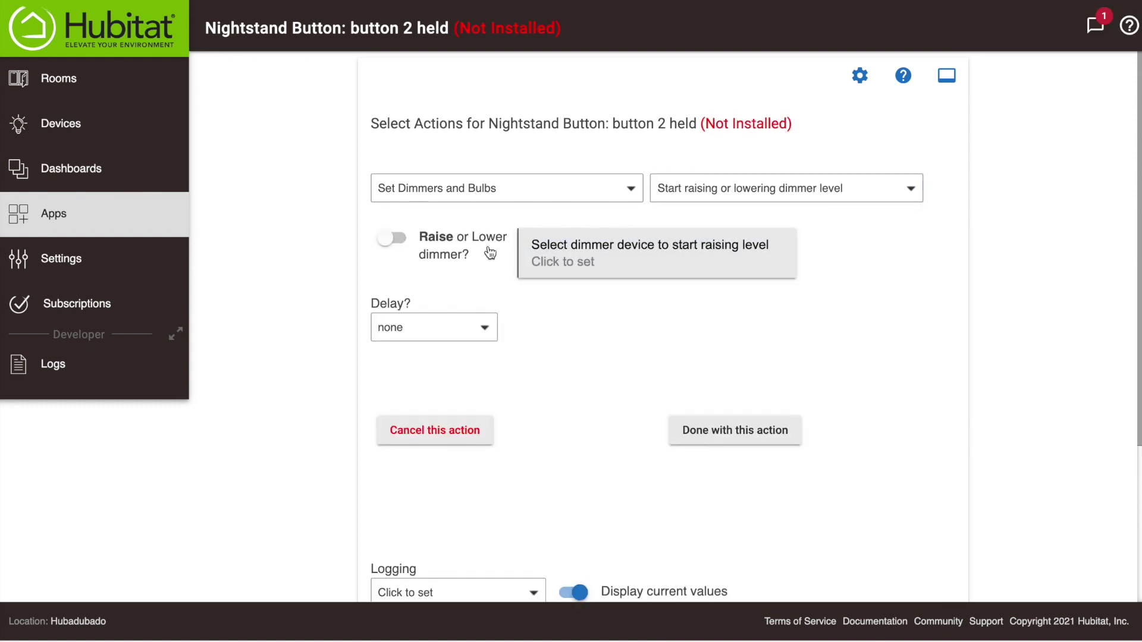
pyautogui.click(592, 267)
pyautogui.click(531, 295)
pyautogui.click(773, 562)
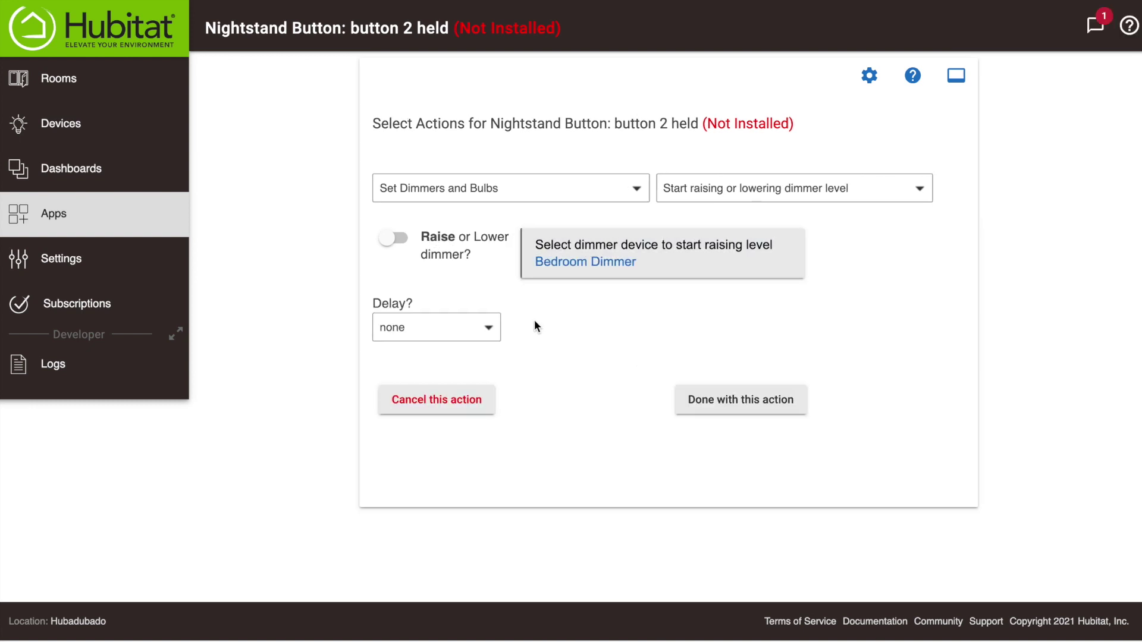
pyautogui.click(738, 403)
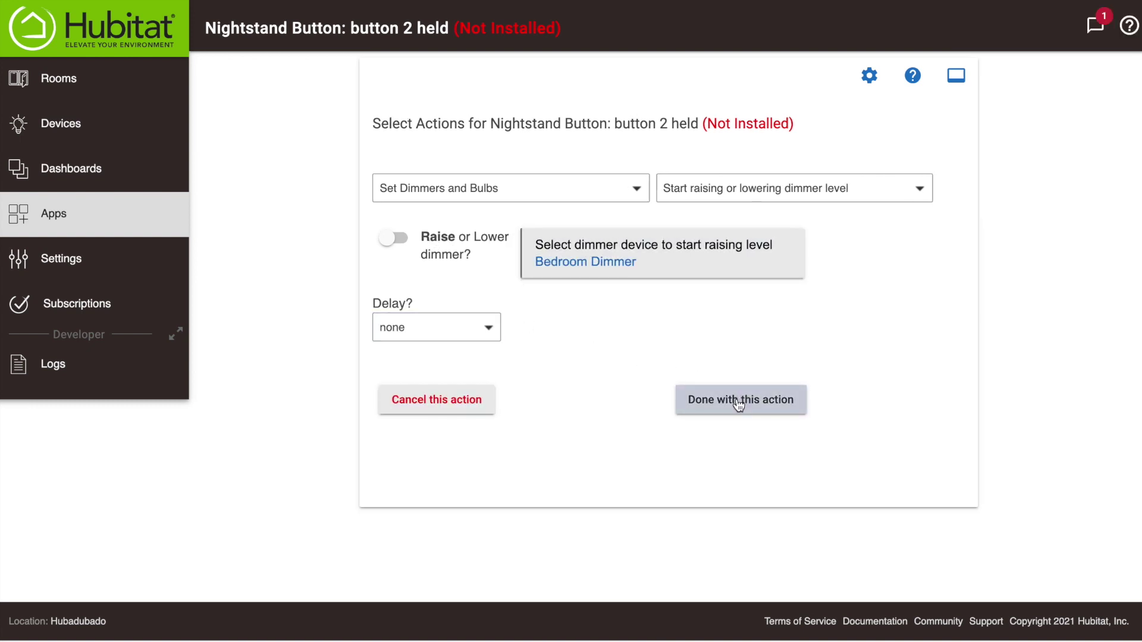
pyautogui.scroll(-4, 876, 546)
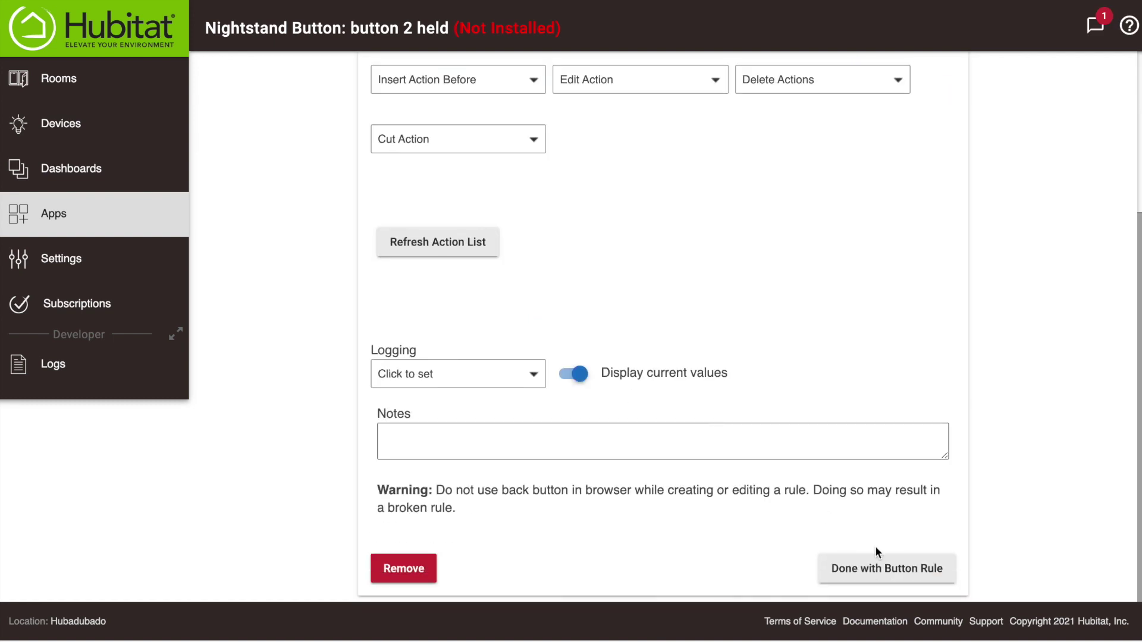
pyautogui.click(882, 567)
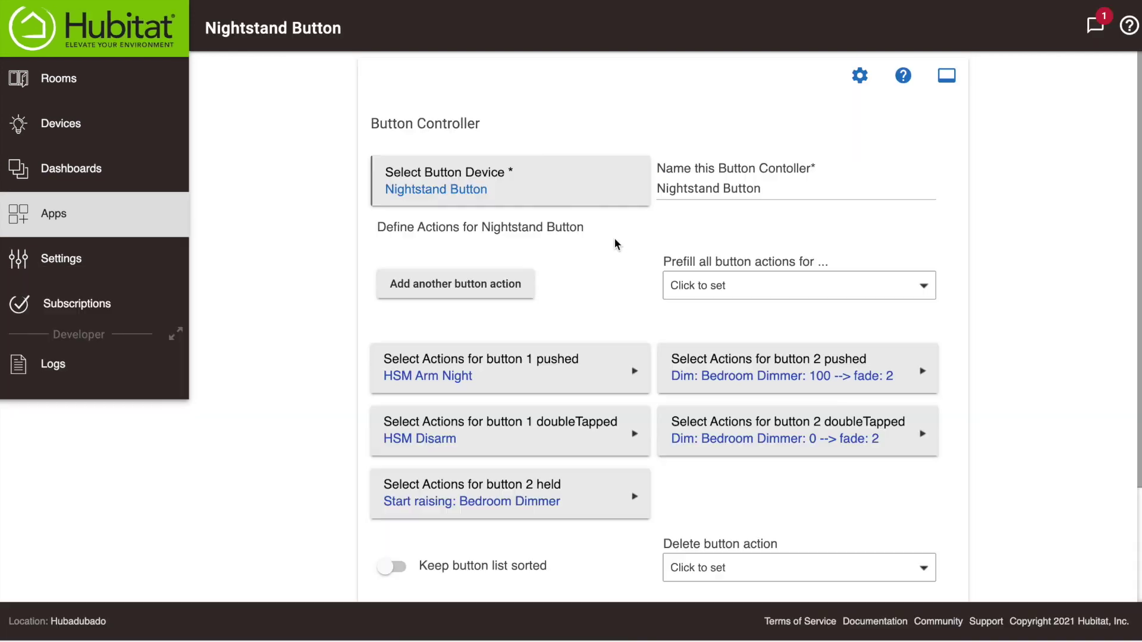
pyautogui.scroll(-1, 683, 291)
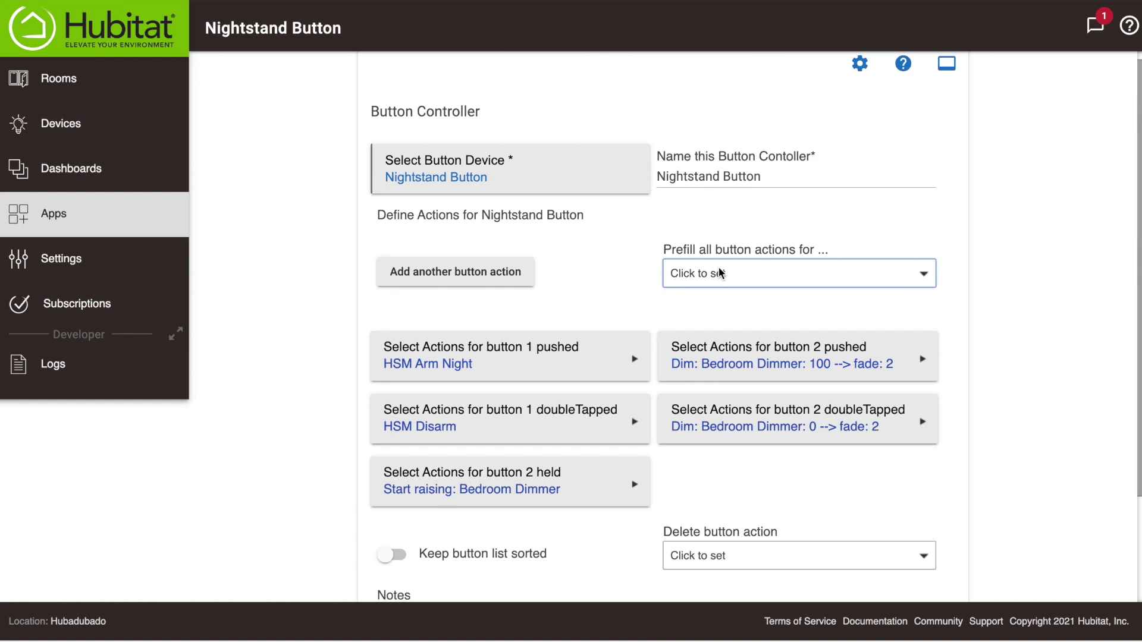
pyautogui.click(464, 270)
# - Add a new button action triggered when button 2 is released
pyautogui.click(480, 346)
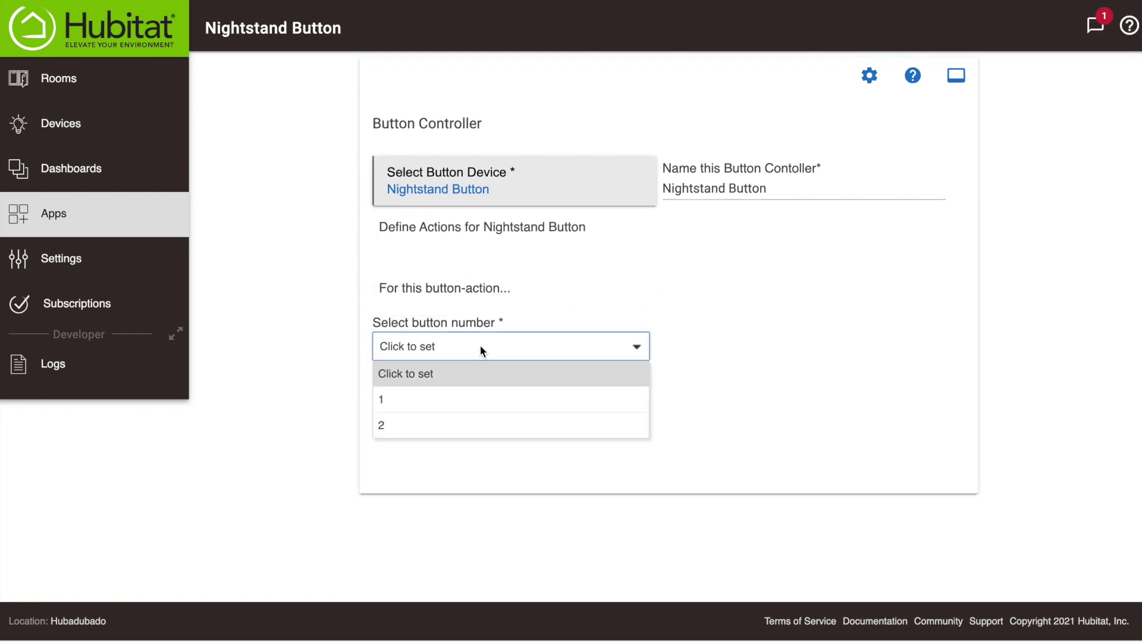
pyautogui.click(432, 424)
pyautogui.click(705, 351)
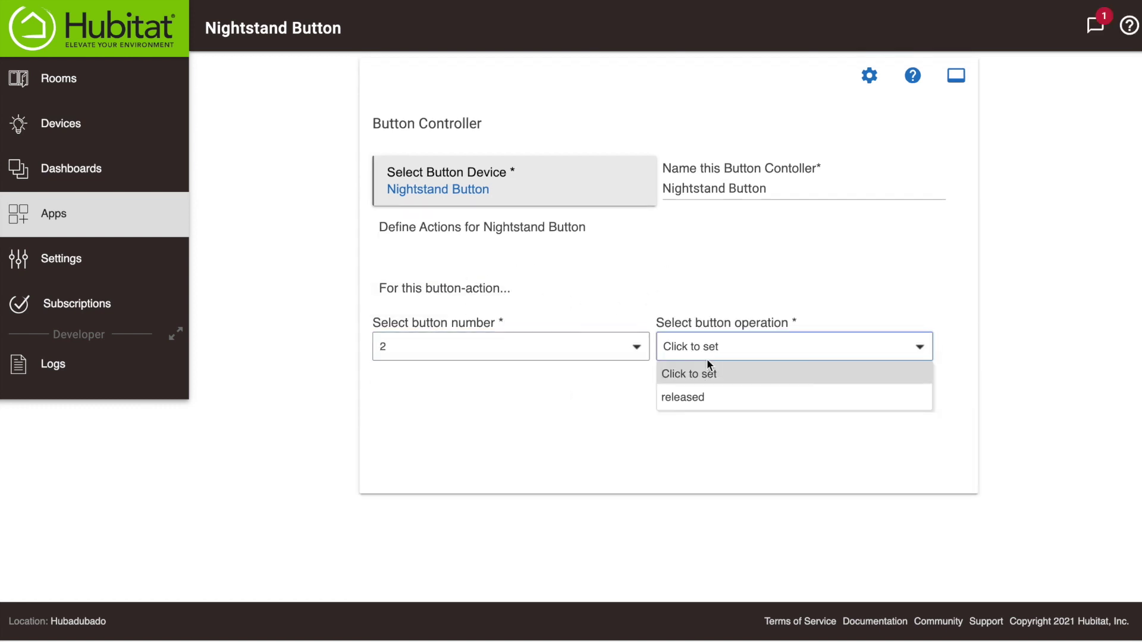
pyautogui.click(688, 398)
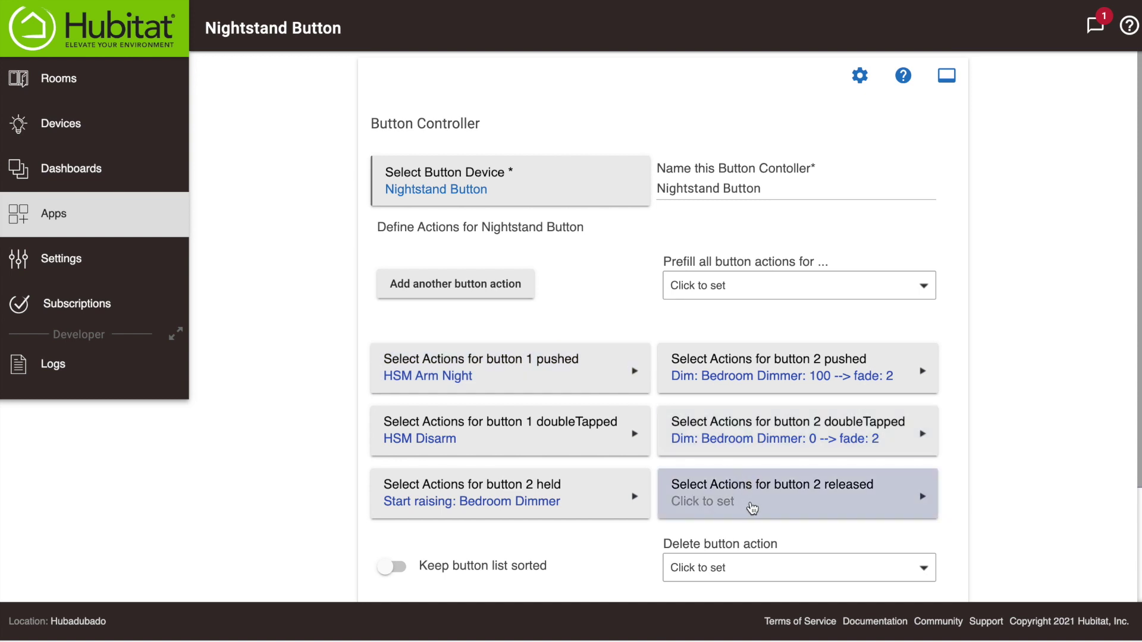
pyautogui.click(729, 487)
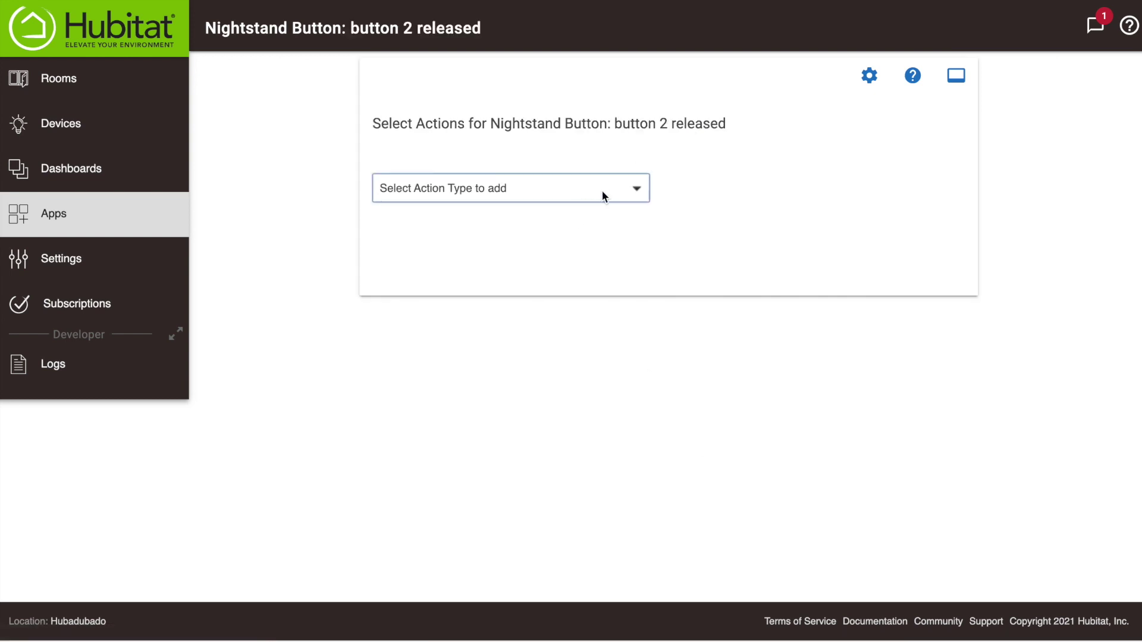
# - Make the release action stop changing the Bedroom Dimmer's level, then save the rule
pyautogui.click(604, 191)
pyautogui.click(600, 293)
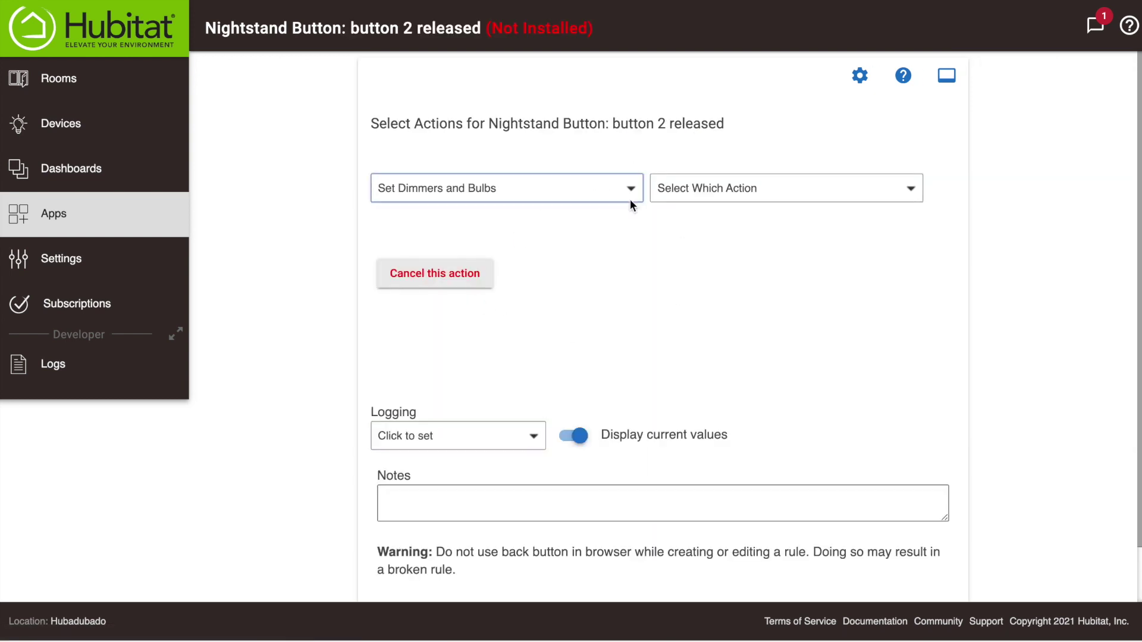
pyautogui.click(833, 189)
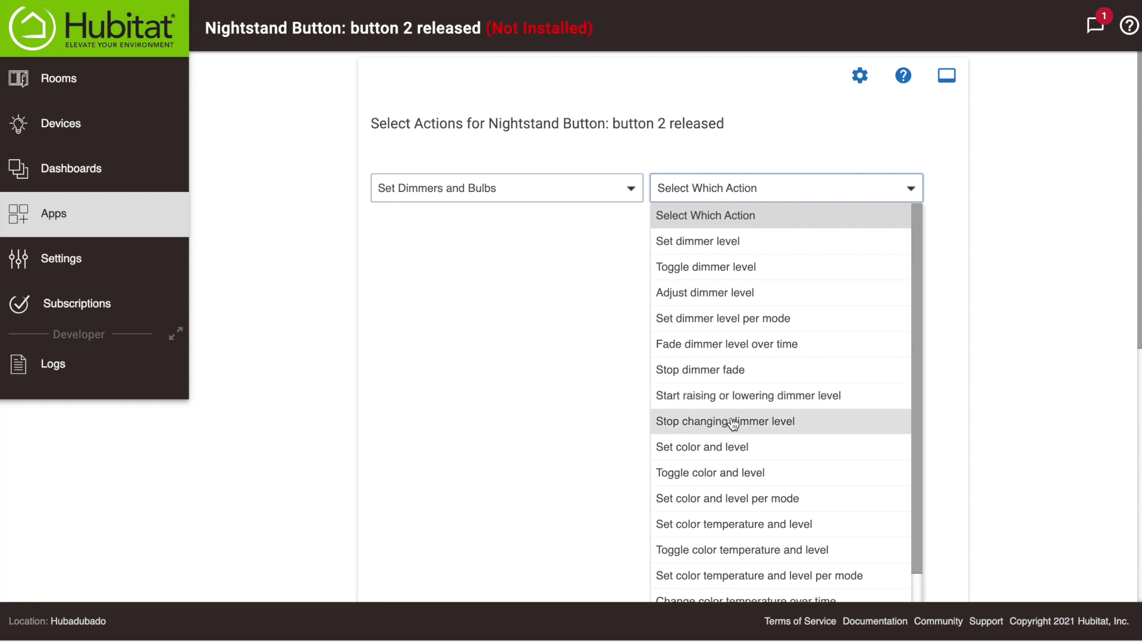
pyautogui.click(665, 420)
pyautogui.click(509, 270)
pyautogui.click(447, 294)
pyautogui.click(622, 562)
pyautogui.click(698, 414)
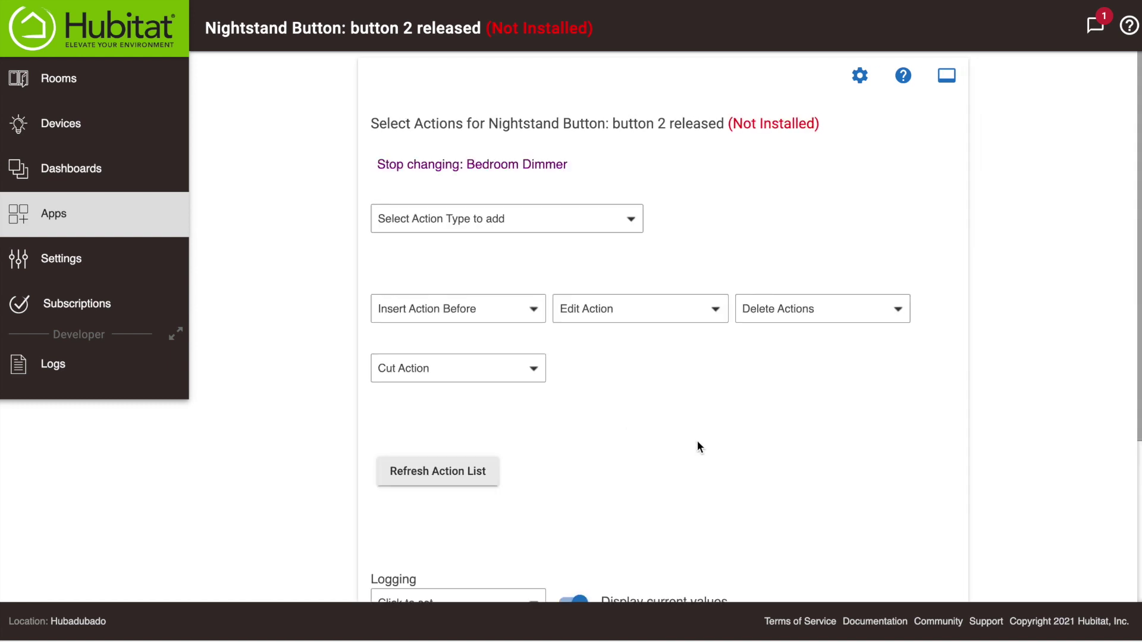
pyautogui.scroll(-4, 700, 441)
pyautogui.click(889, 569)
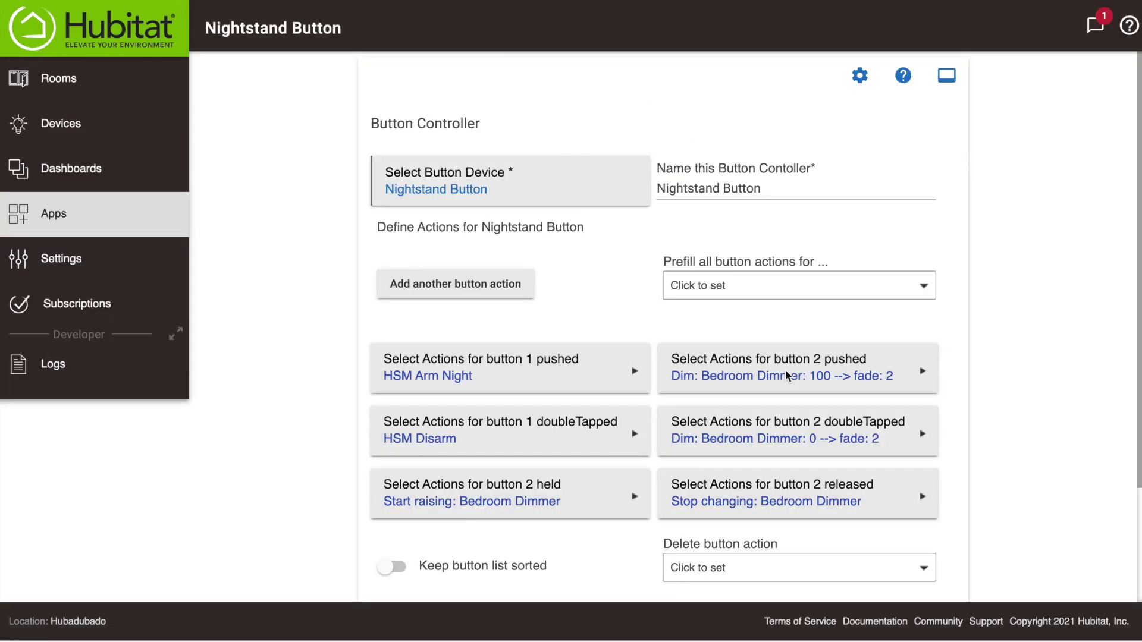
pyautogui.scroll(-3, 697, 433)
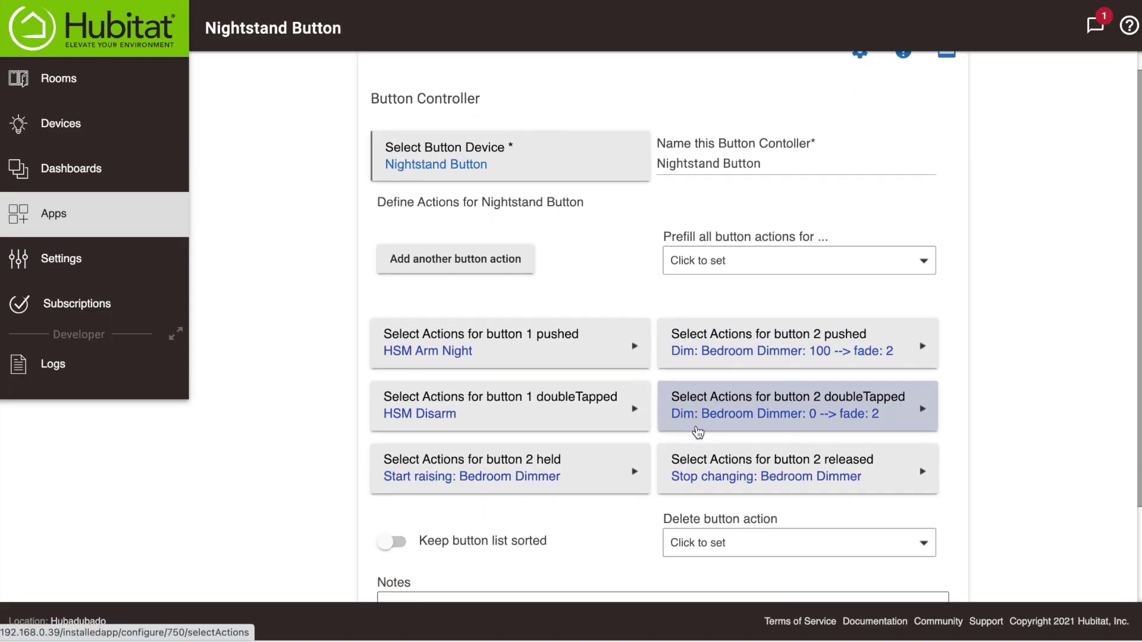
pyautogui.scroll(-1, 697, 432)
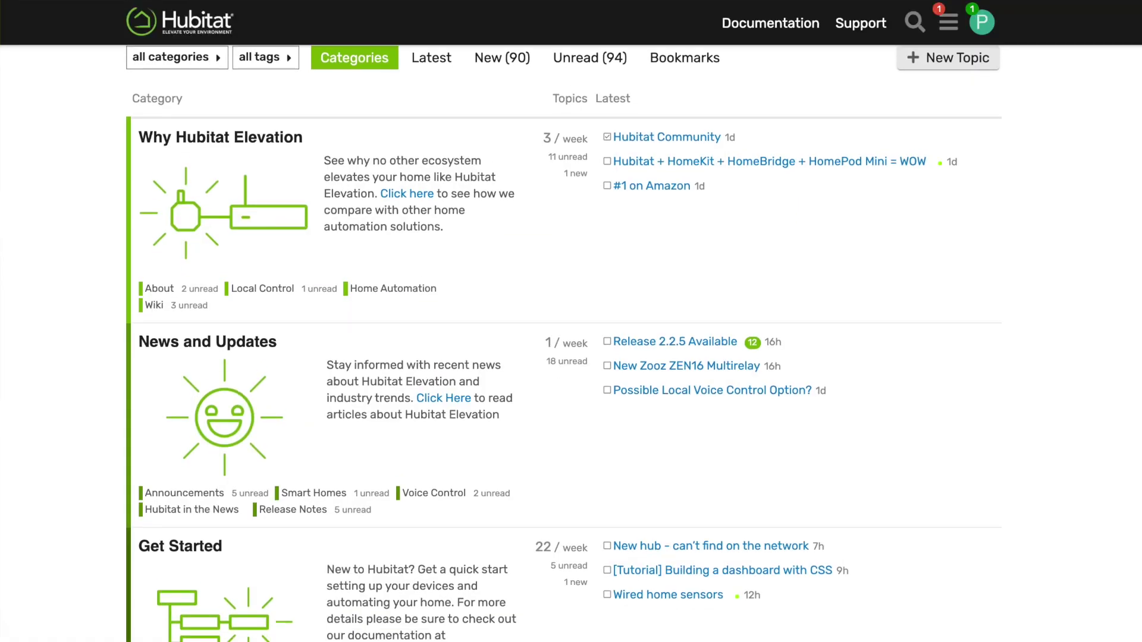
# - Scroll down the Hubitat Community forum to view its discussion categories
pyautogui.scroll(-3, 562, 344)
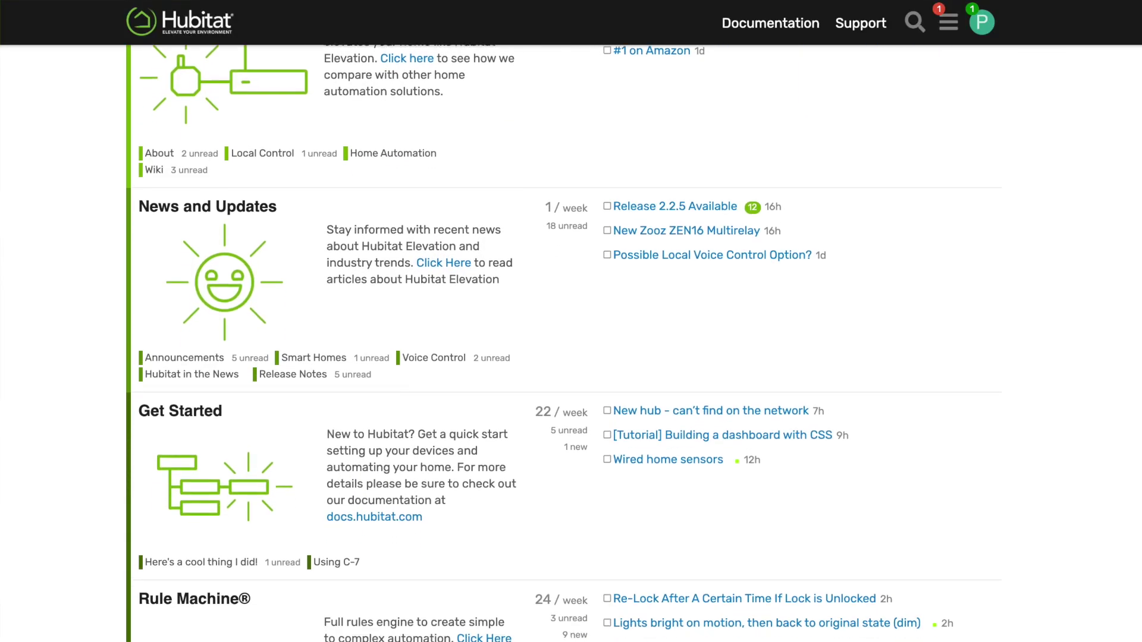
pyautogui.scroll(-5, 563, 343)
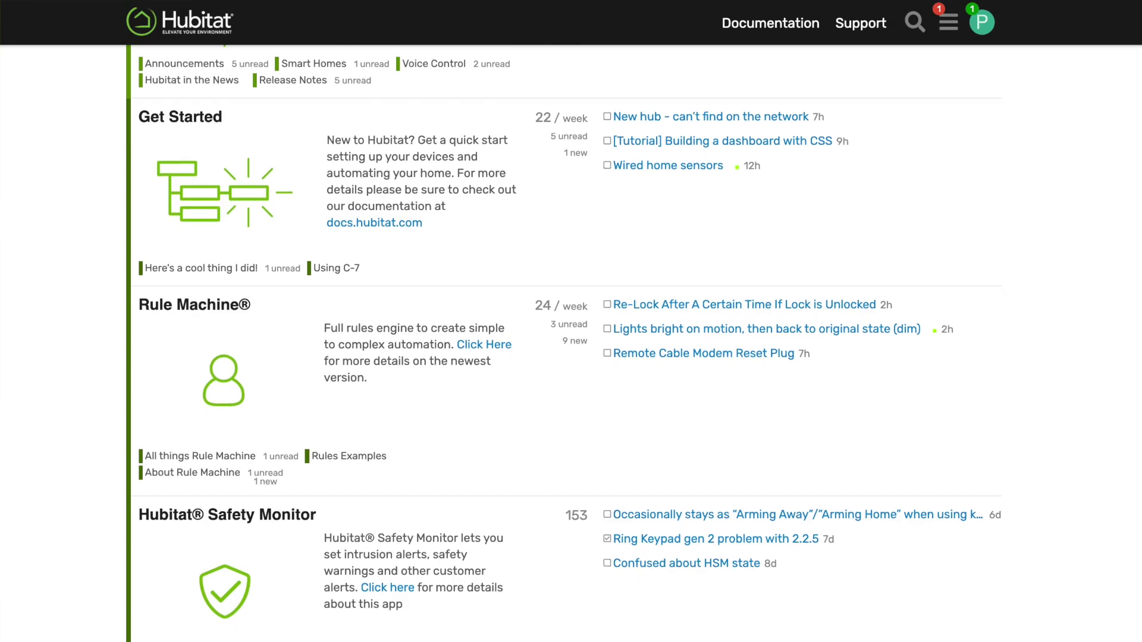